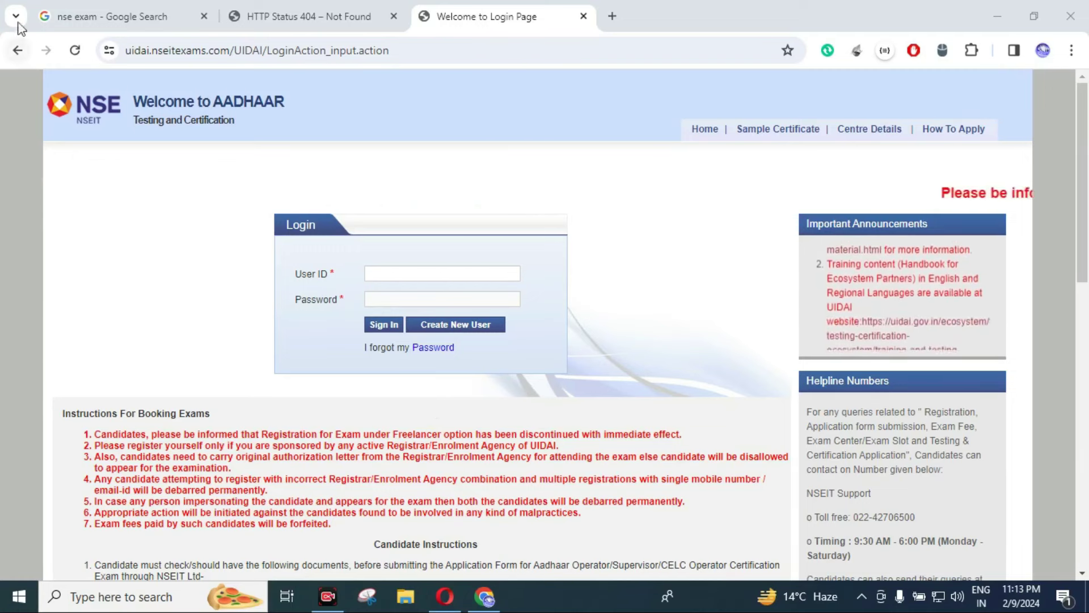
- Review the nse exam search results and the 404 error tab, then return to the NSEIT login page
click(68, 15)
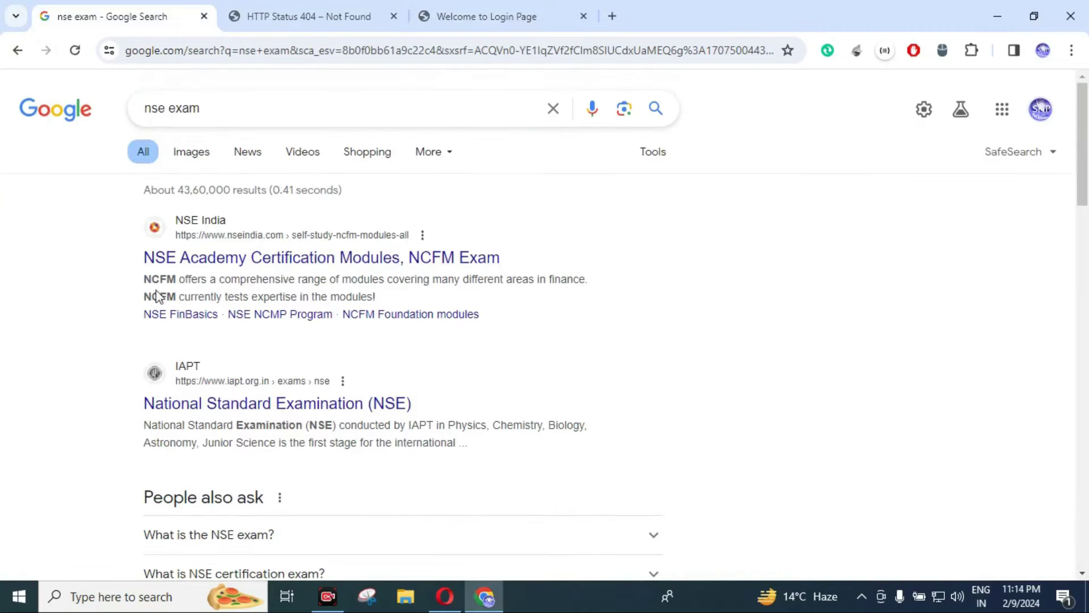
scroll(198, 339, down, 5)
scroll(202, 344, down, 5)
scroll(207, 338, up, 6)
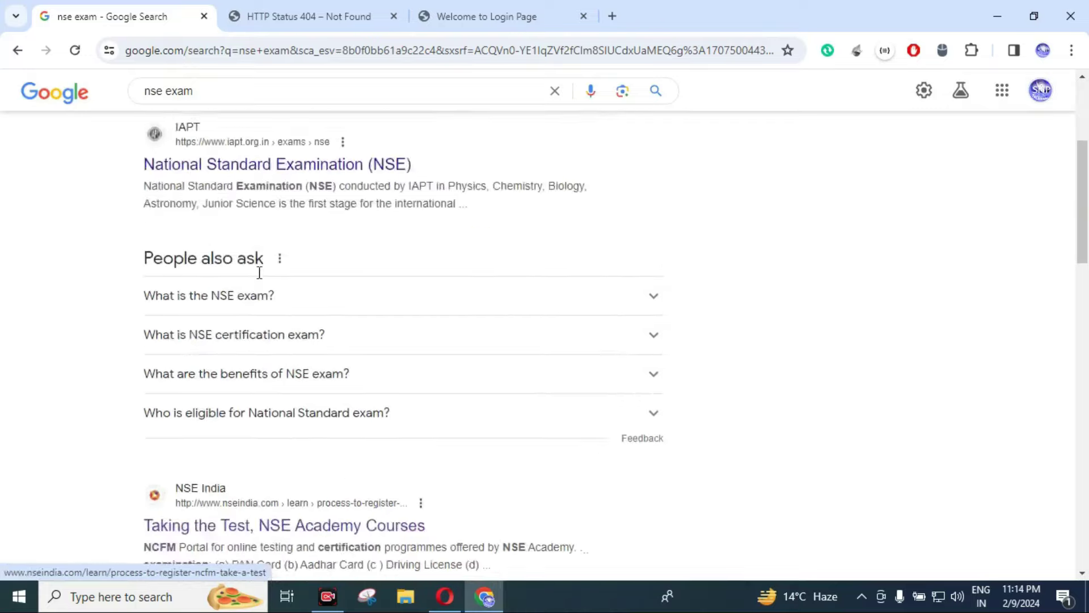
click(295, 8)
click(486, 19)
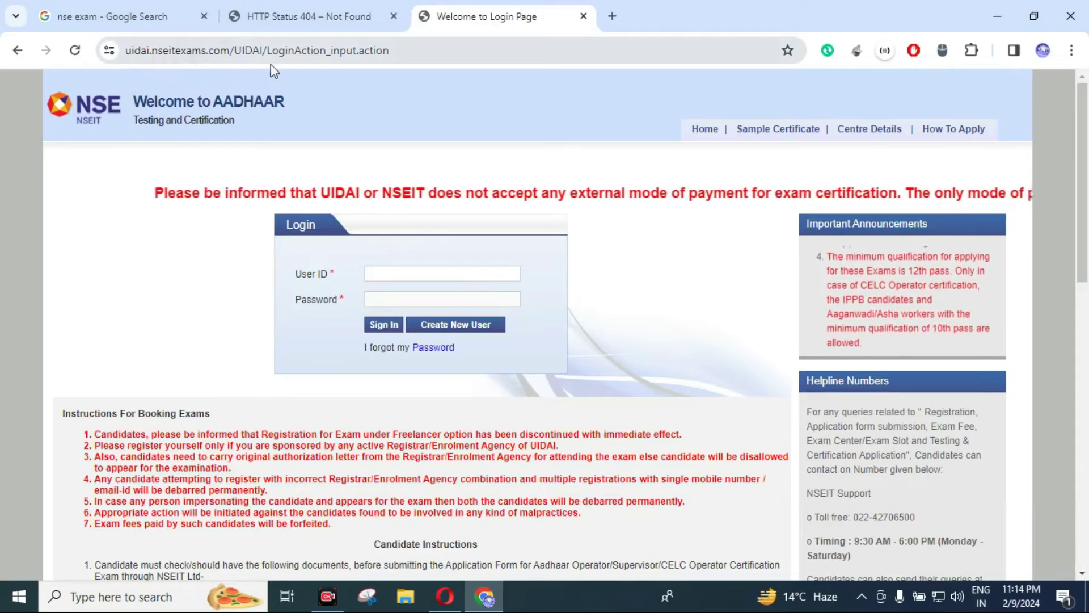
- Open the UIDAI Exam search result in a new tab
click(142, 16)
scroll(227, 255, down, 8)
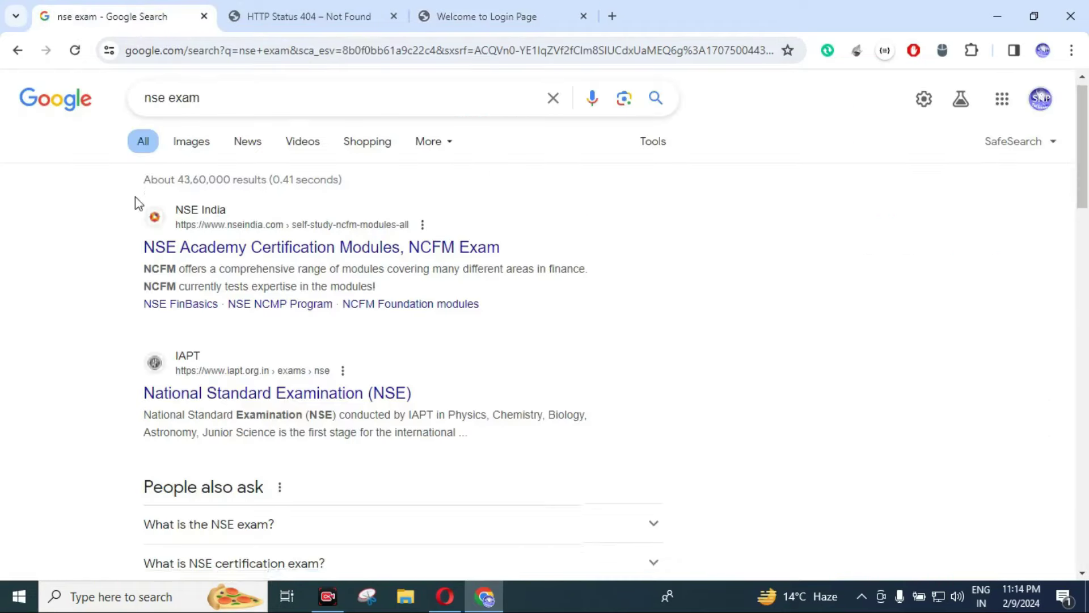
scroll(225, 289, down, 3)
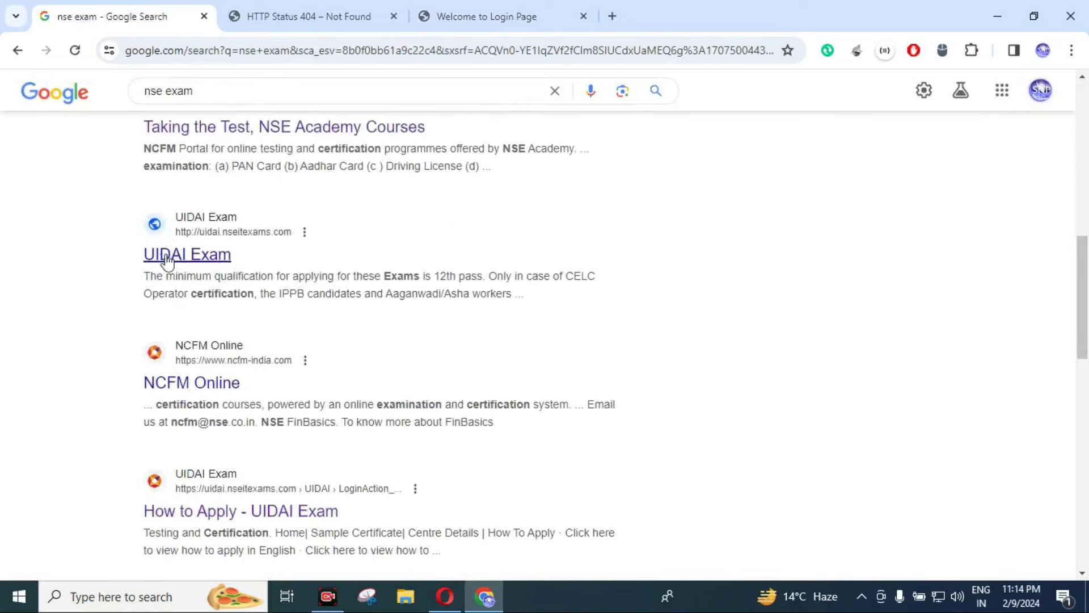
right_click(168, 259)
click(194, 273)
click(340, 16)
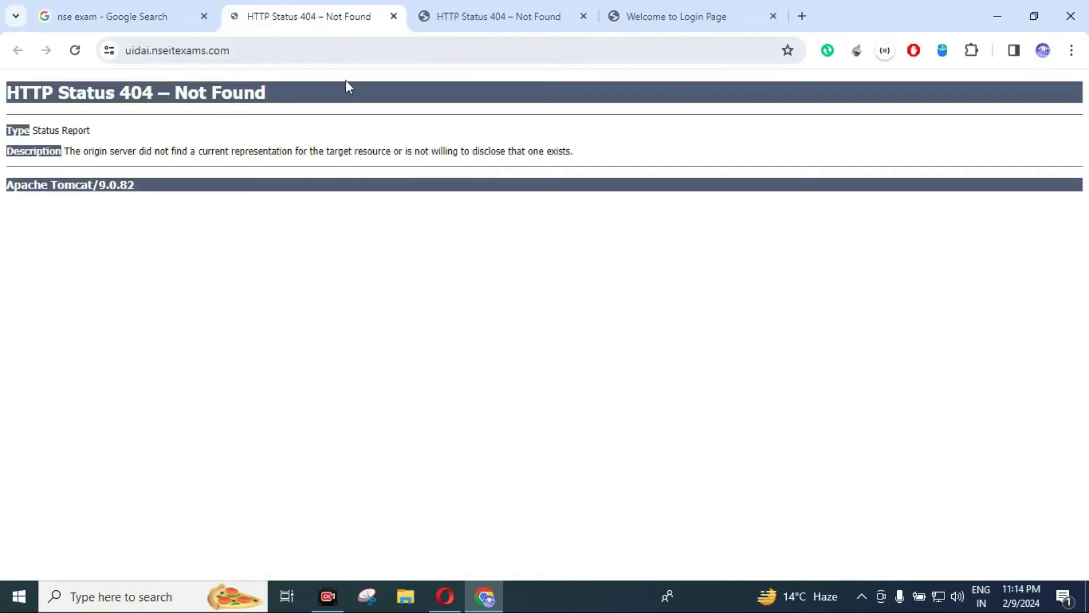
- Inspect the 404 page's web address and close the duplicate 404 error tab
key(ctrl+a)
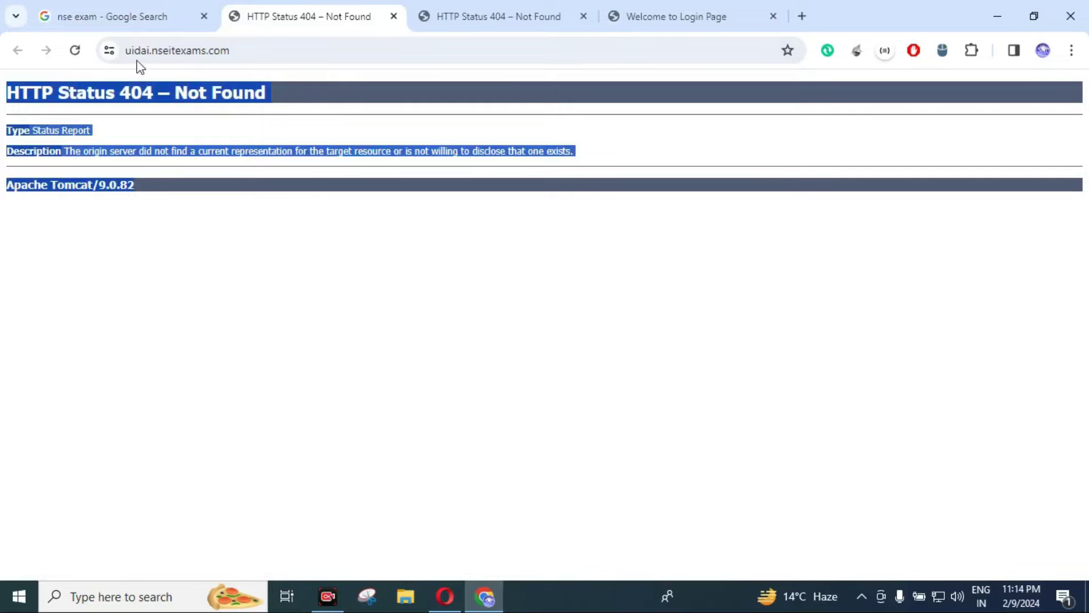
drag(140, 67, 238, 72)
click(688, 13)
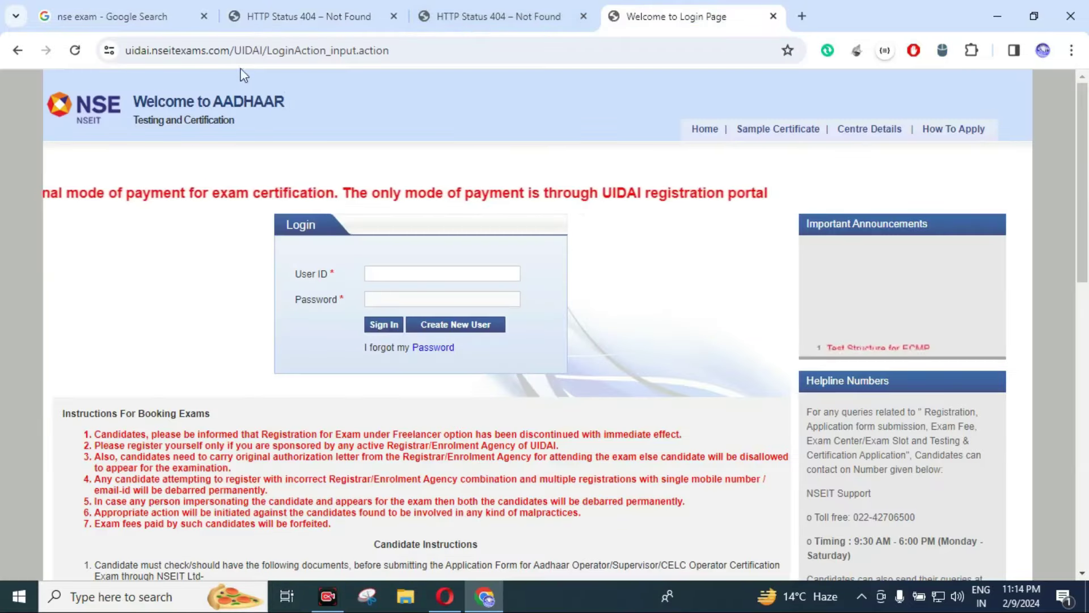
click(543, 21)
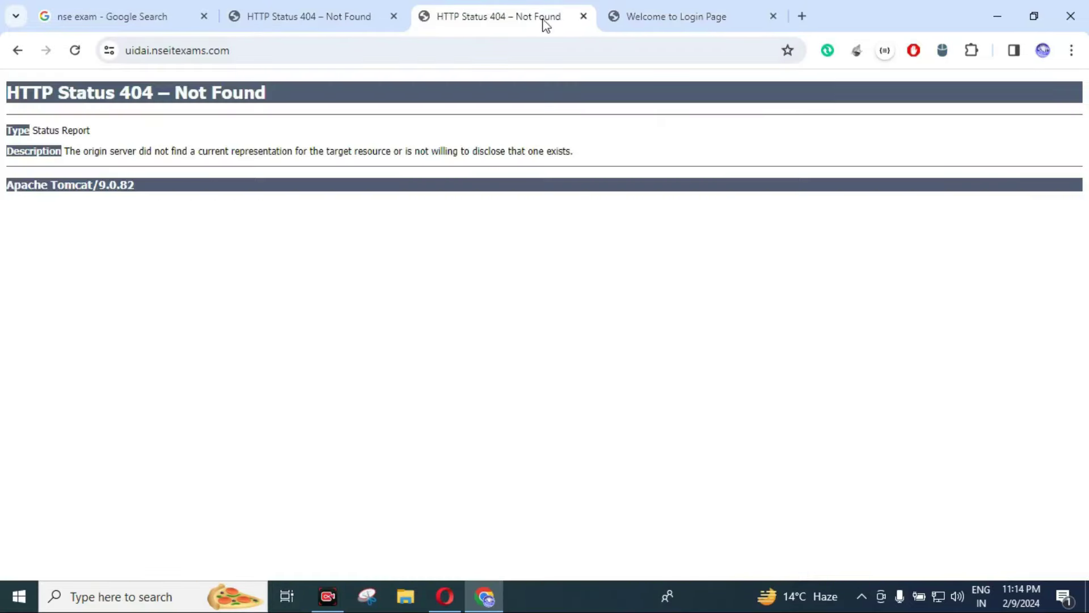
click(584, 17)
- Open How to Apply - UIDAI Exam in a new tab and go to the portal's home login page
click(154, 14)
scroll(291, 345, down, 3)
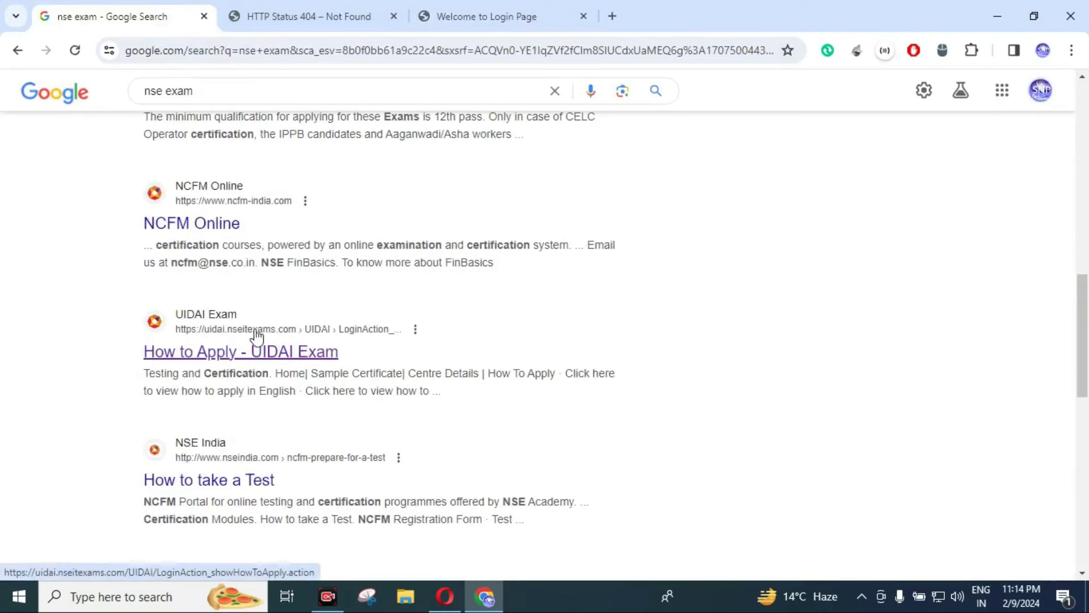
right_click(217, 357)
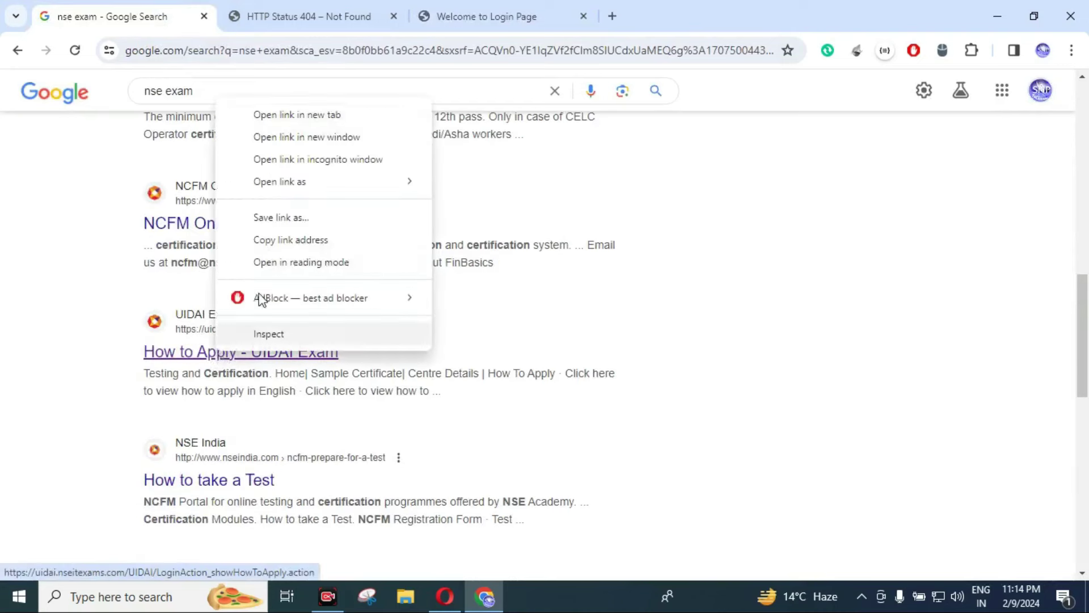
click(267, 114)
click(270, 8)
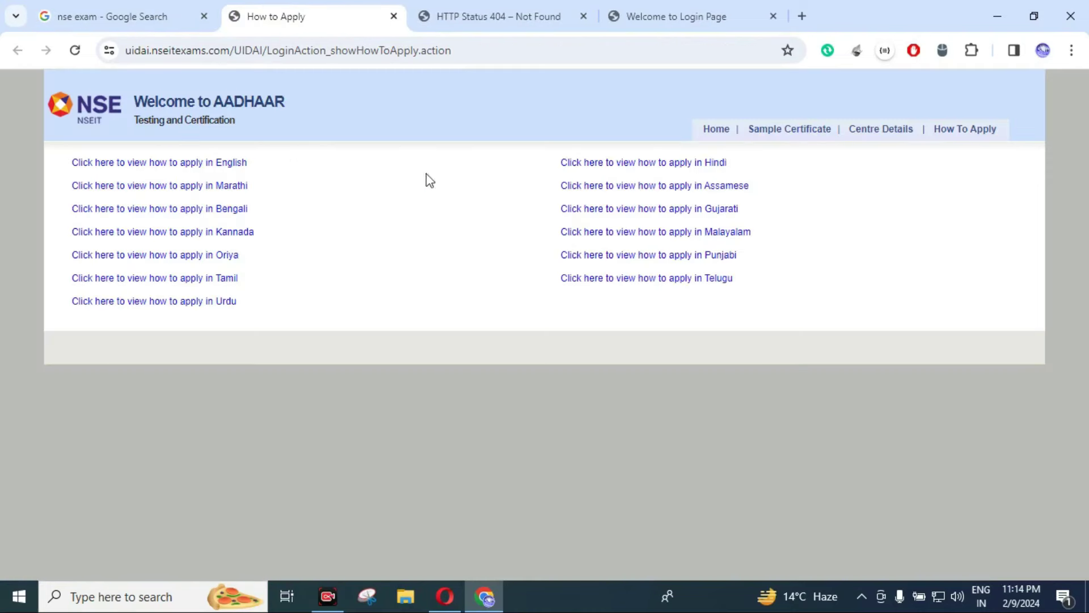
click(708, 130)
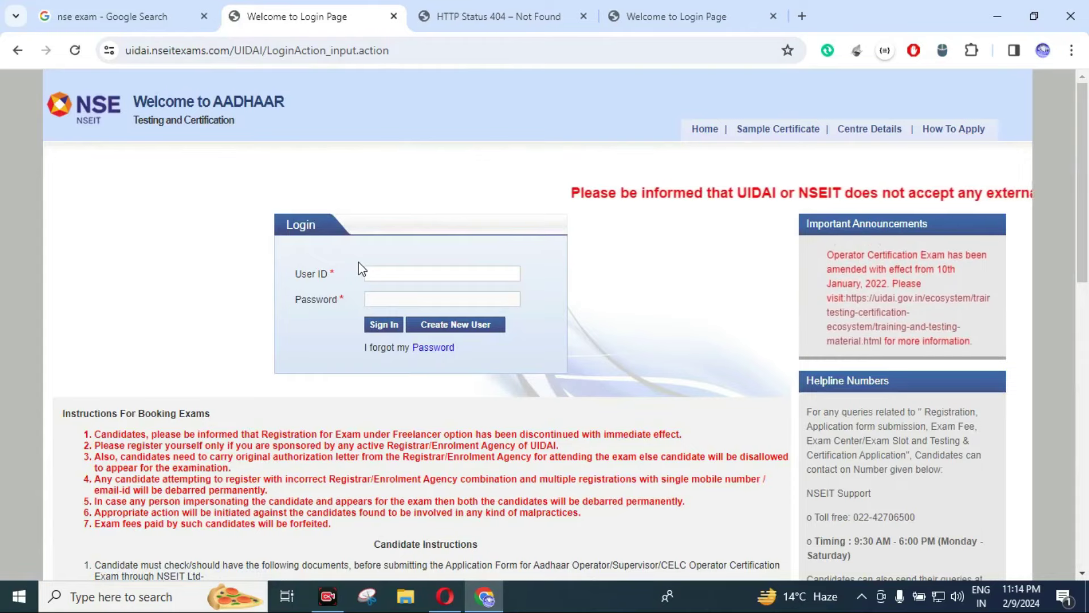
- Close the remaining 404 error tab and the duplicate login page
click(499, 14)
click(584, 17)
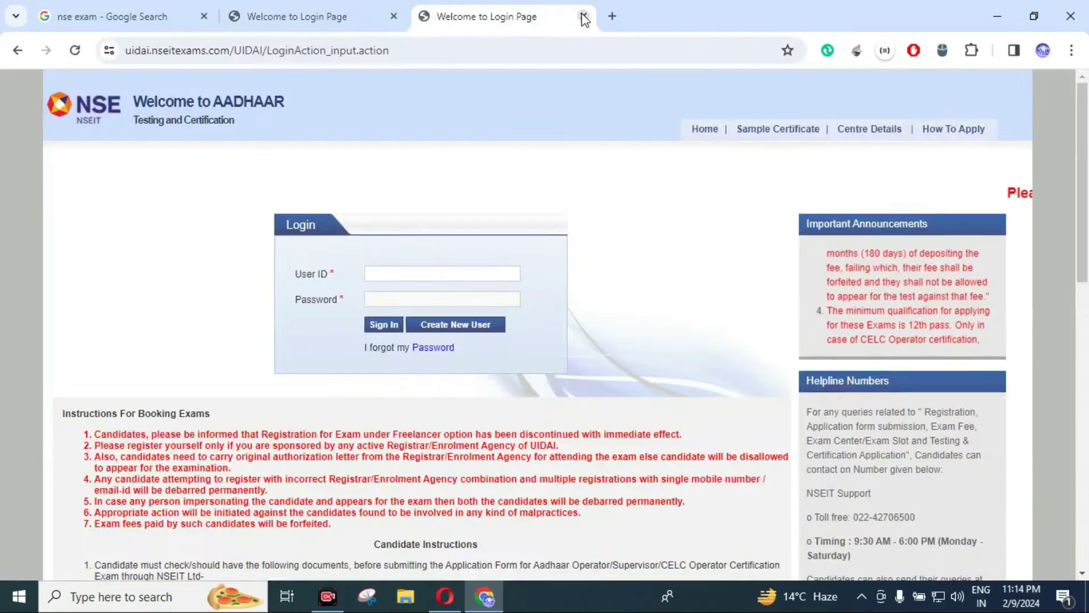
click(584, 17)
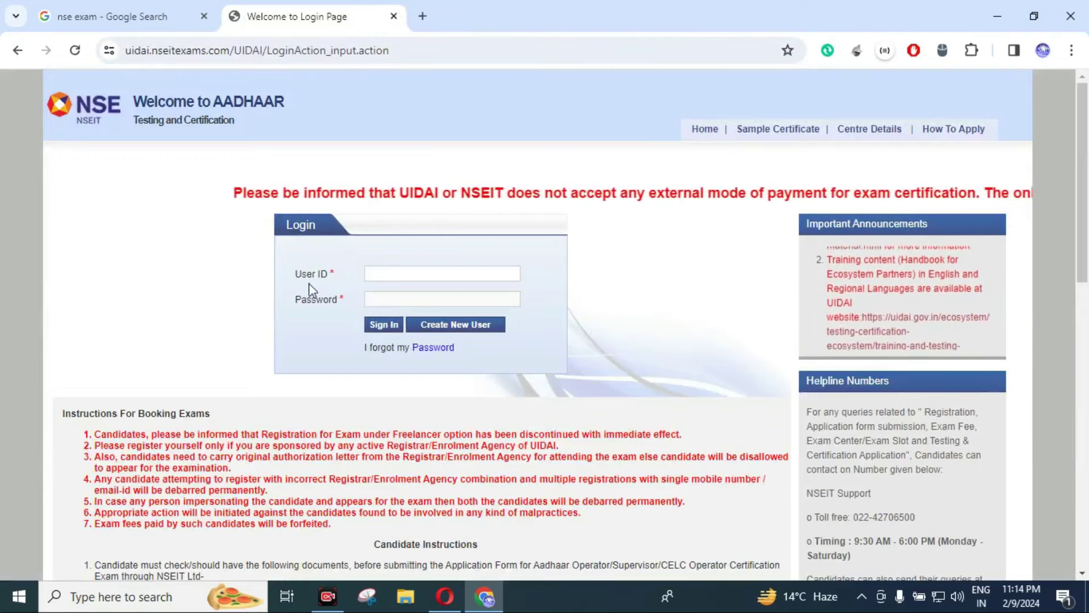
- Start a new user registration from the login page and review the Upload XML File and Share Code fields
drag(296, 271, 349, 306)
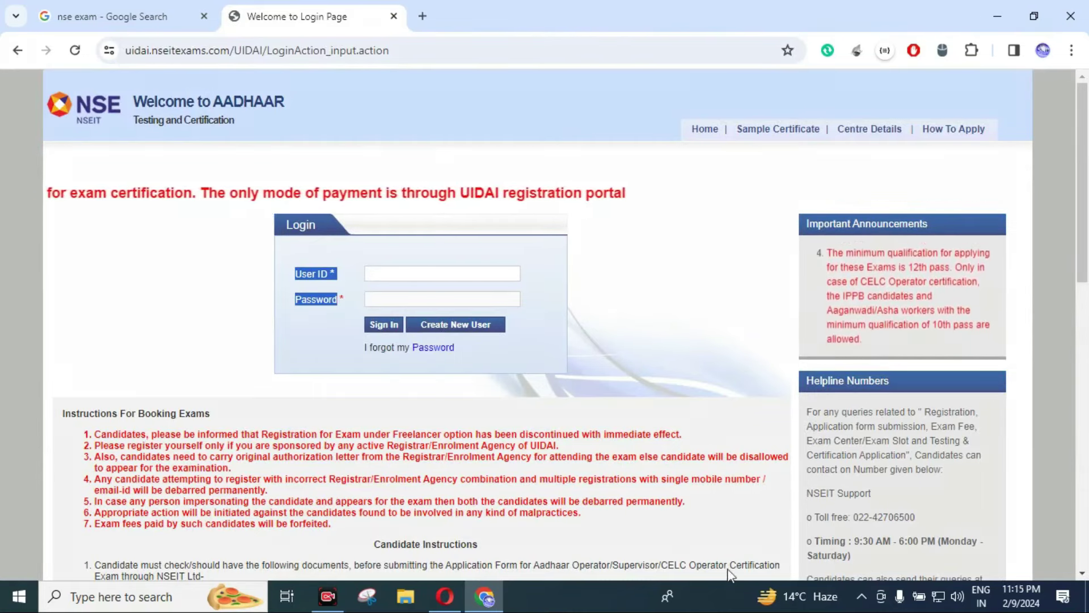
drag(511, 349, 518, 344)
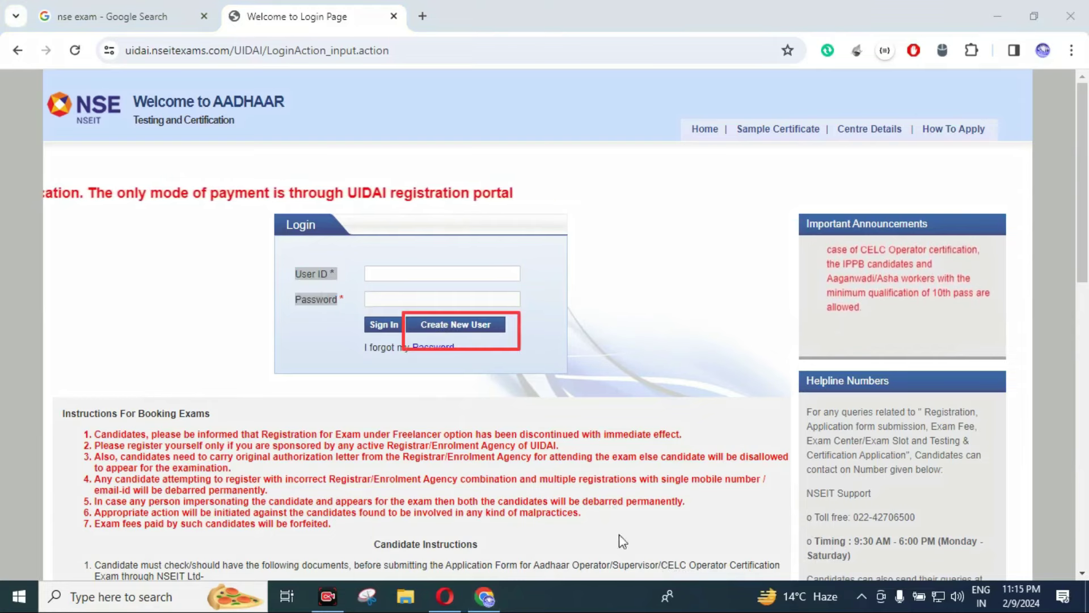
click(453, 325)
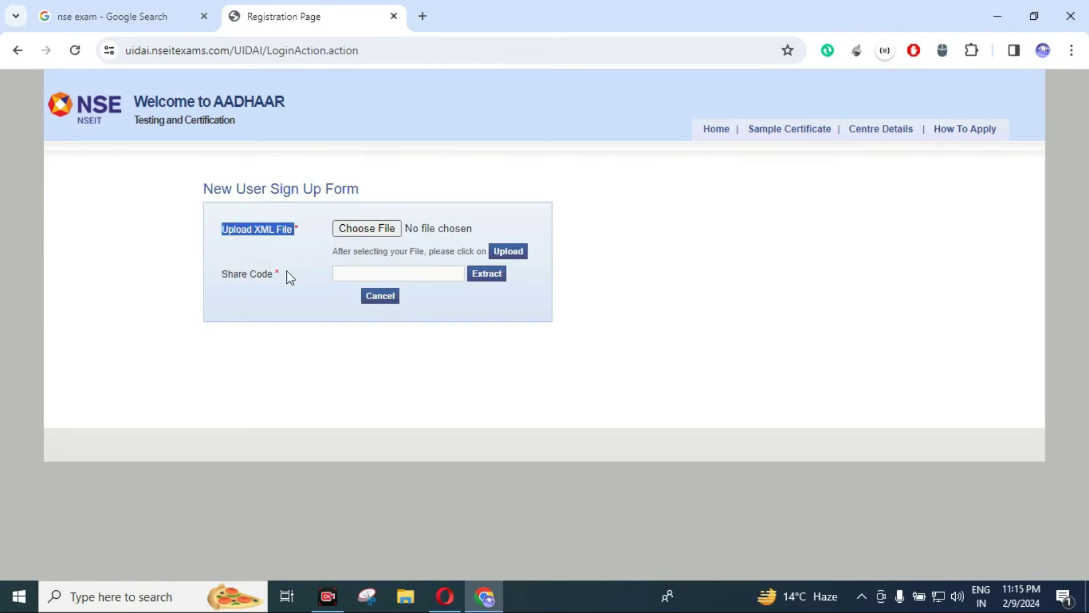
drag(222, 276, 277, 278)
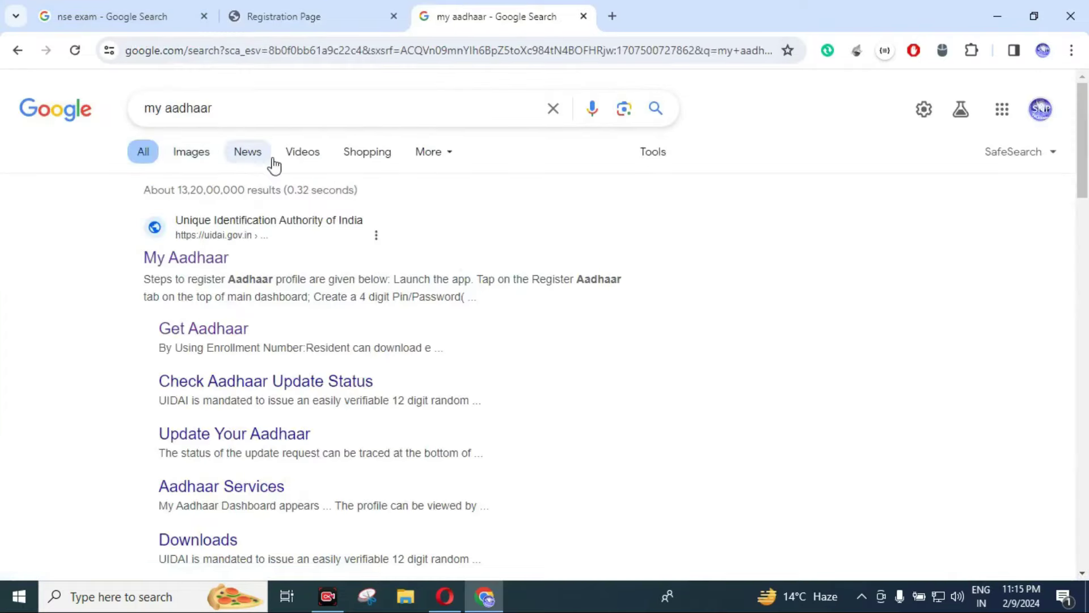
- Go from uidai.gov.in's My Aadhaar page to Download Aadhaar and begin the myAadhaar login
click(195, 258)
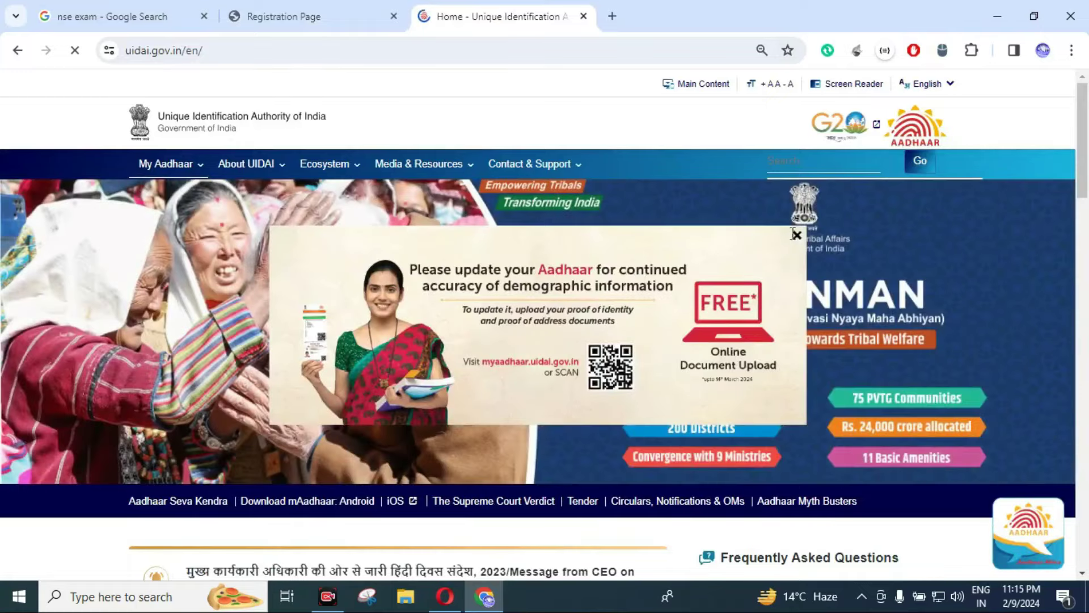
click(795, 234)
mouse_move(170, 167)
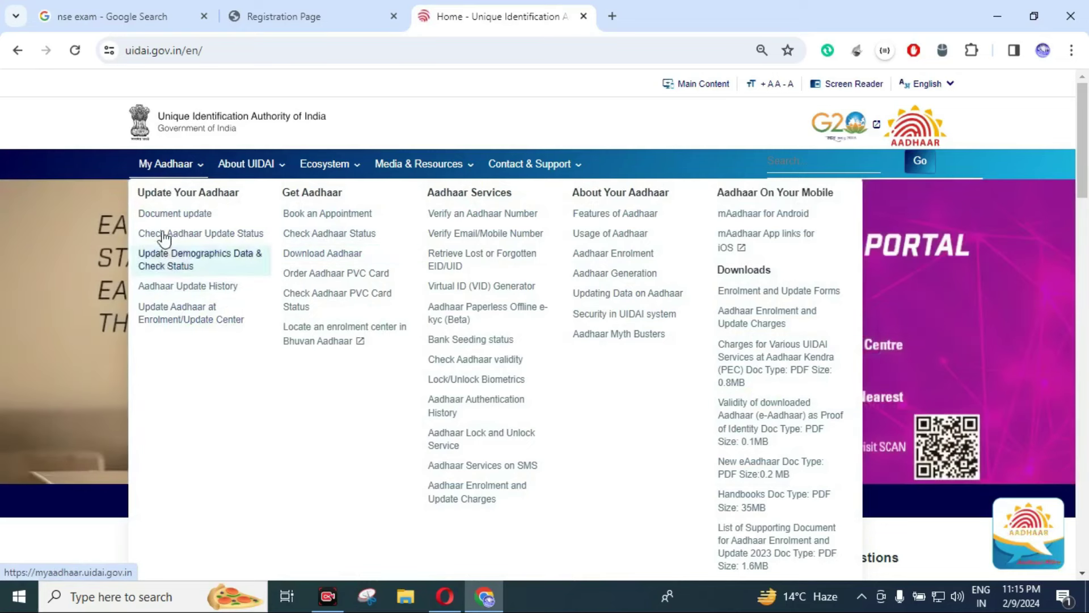
click(328, 252)
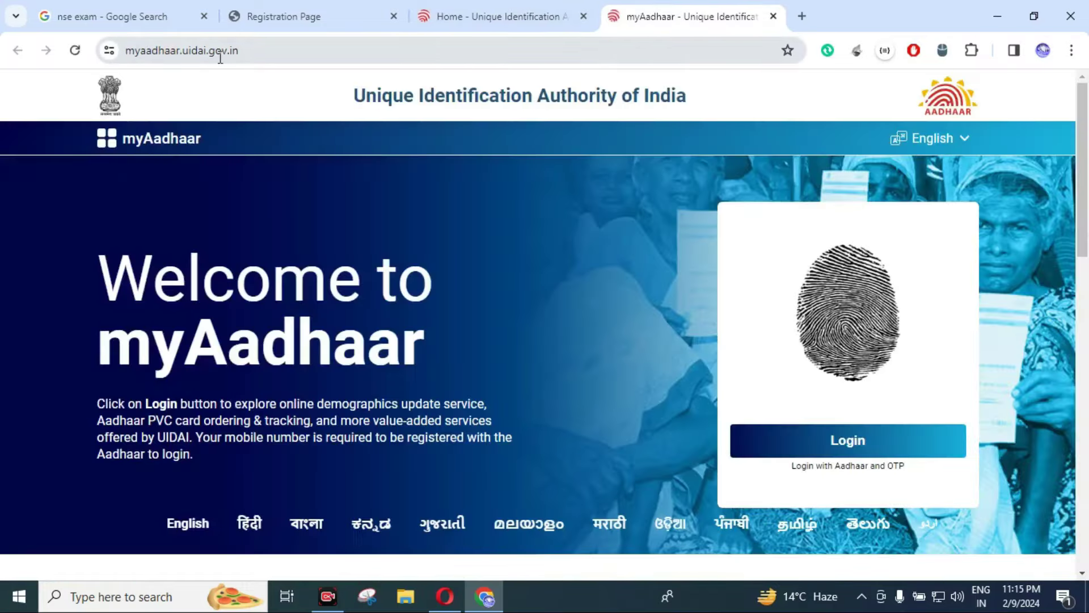
scroll(595, 341, down, 12)
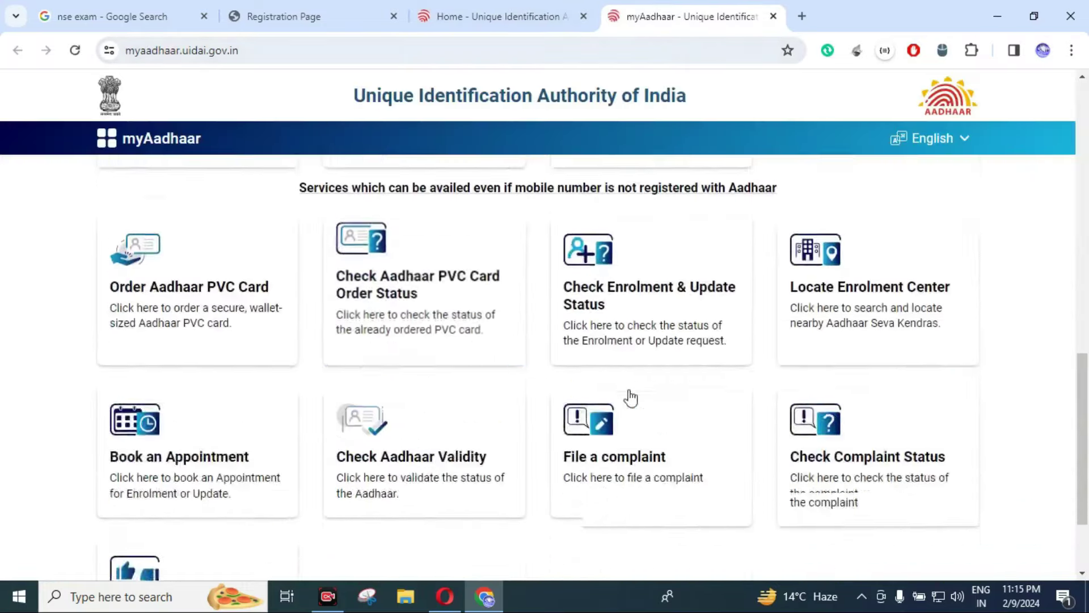
scroll(629, 397, up, 10)
click(857, 445)
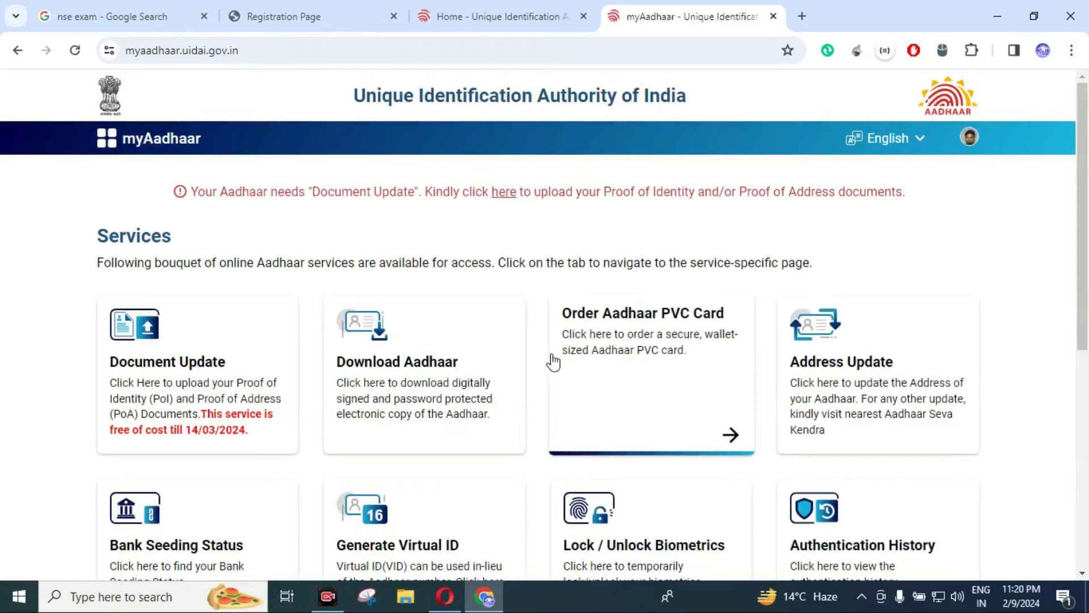
- Open the Offline eKYC service from the myAadhaar Services dashboard
scroll(726, 307, down, 5)
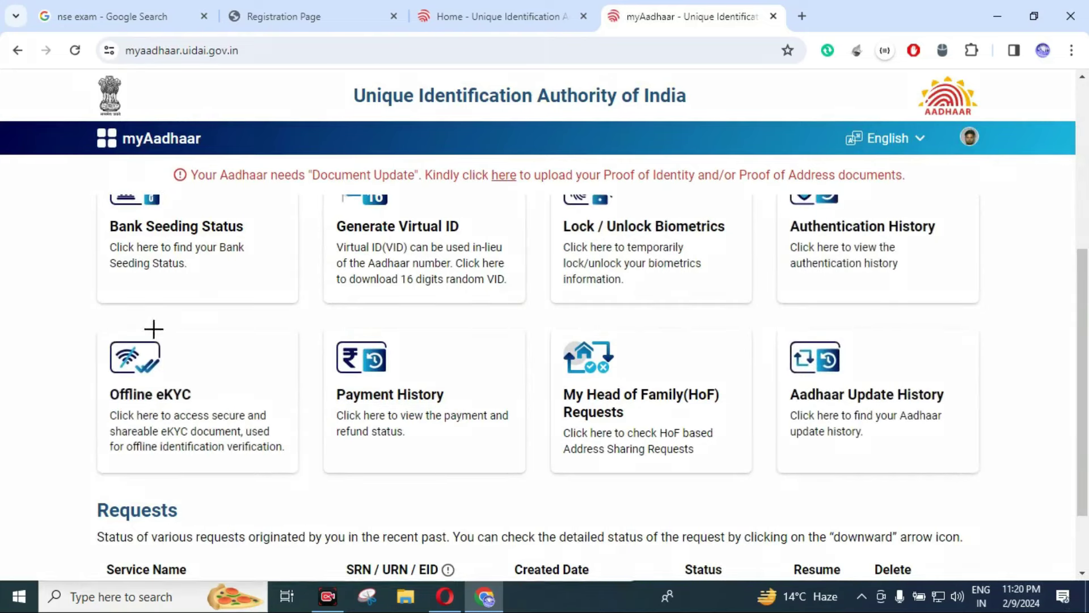
drag(50, 316, 308, 458)
drag(108, 384, 245, 414)
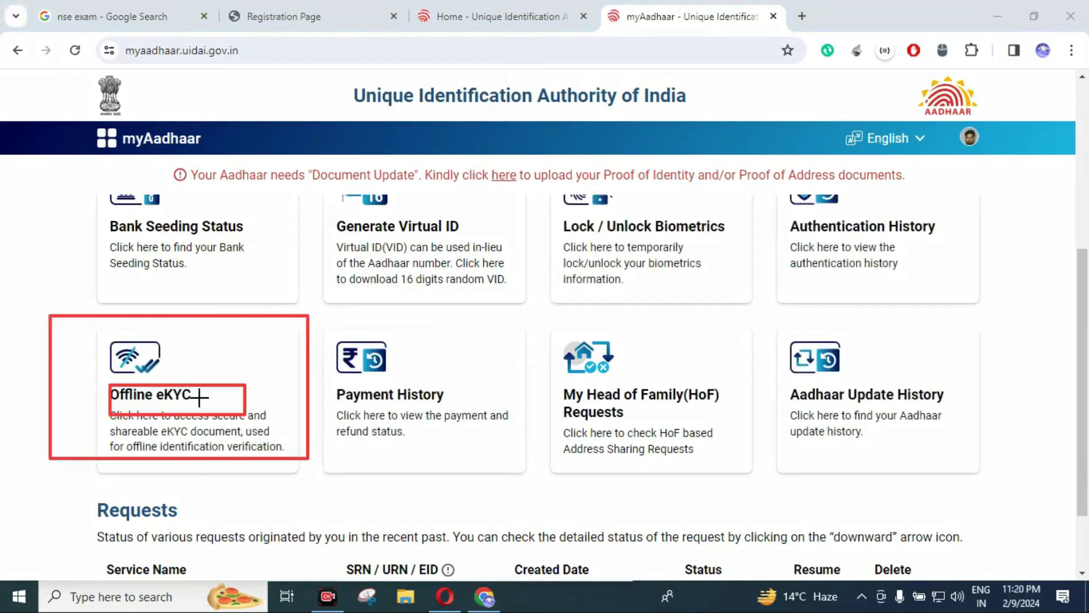
drag(151, 380, 238, 414)
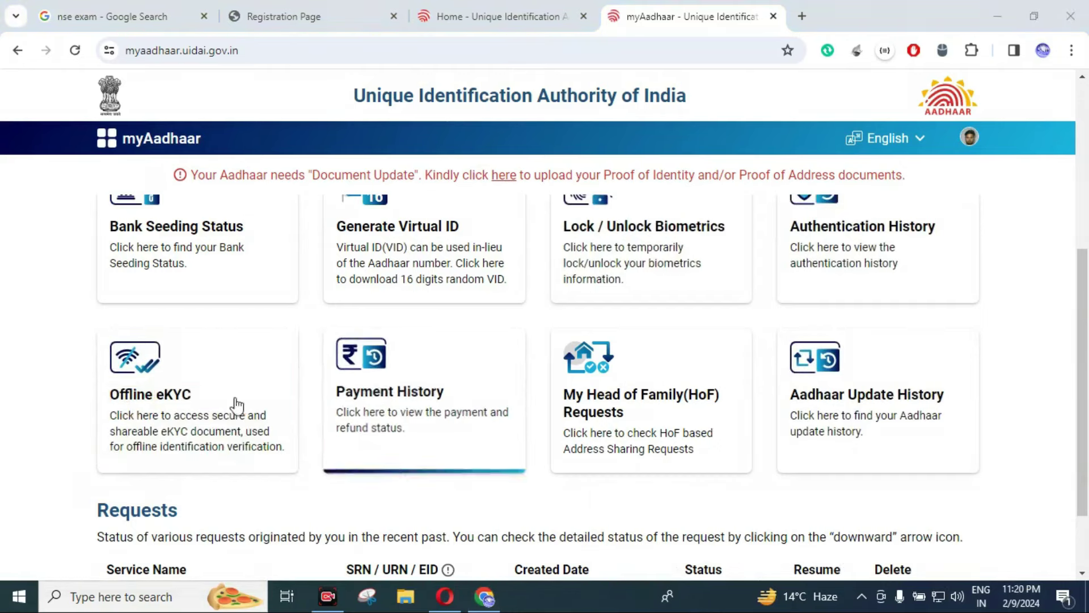
click(236, 406)
- Download and save the Offline eKYC ZIP protected by a 4-digit share code, then return to the sign-up form
scroll(438, 471, down, 1)
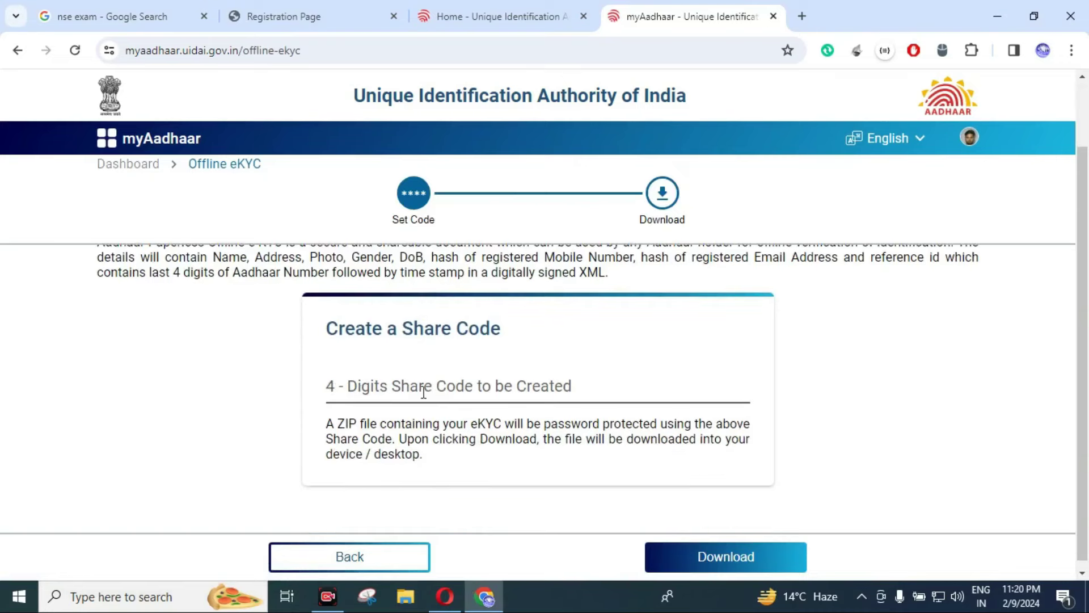
click(504, 391)
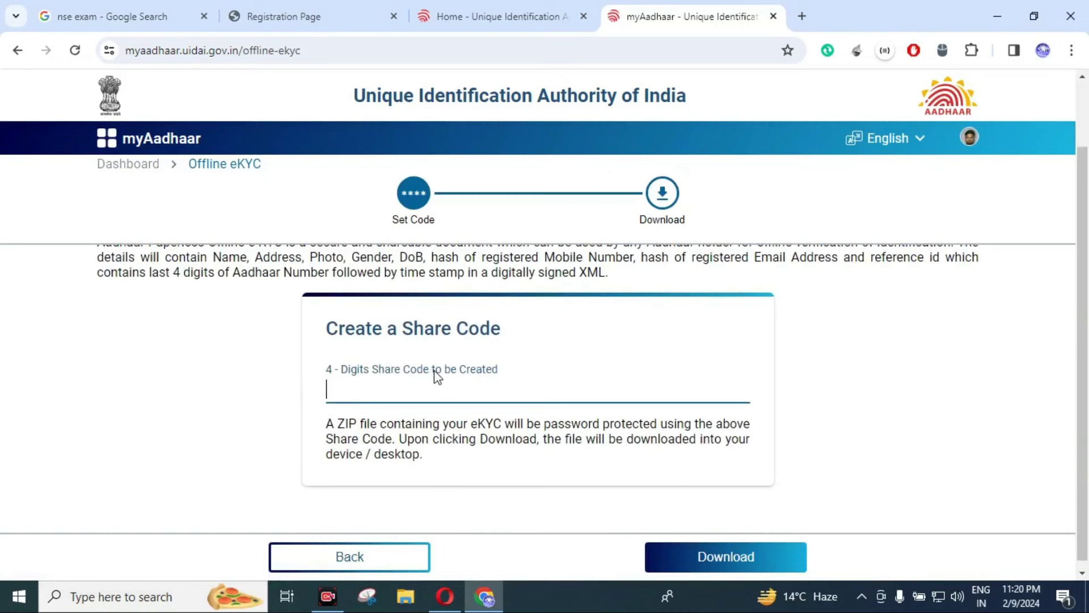
click(669, 560)
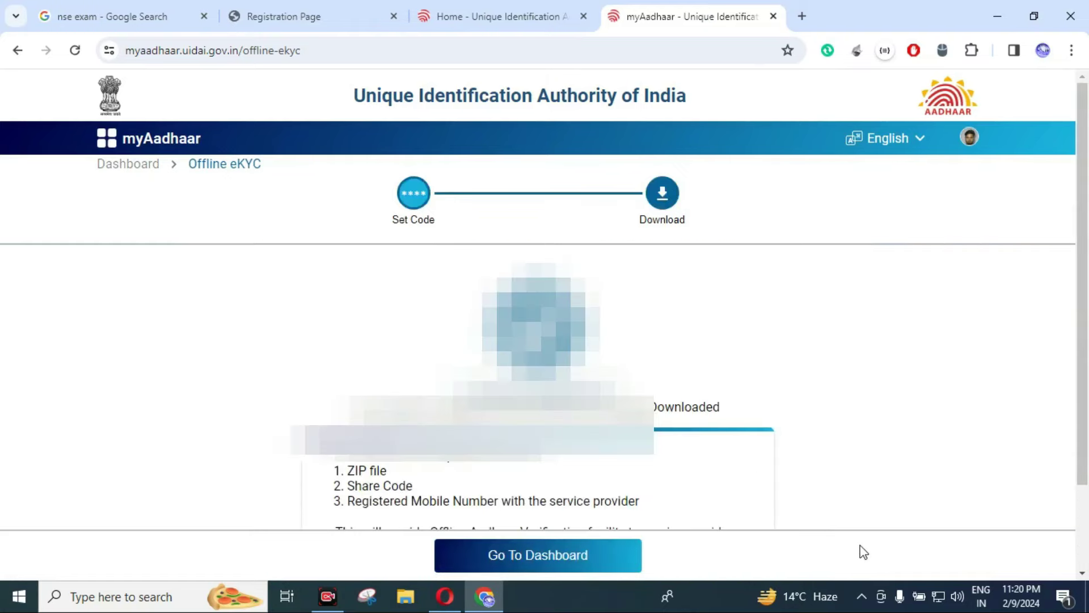
key(Return)
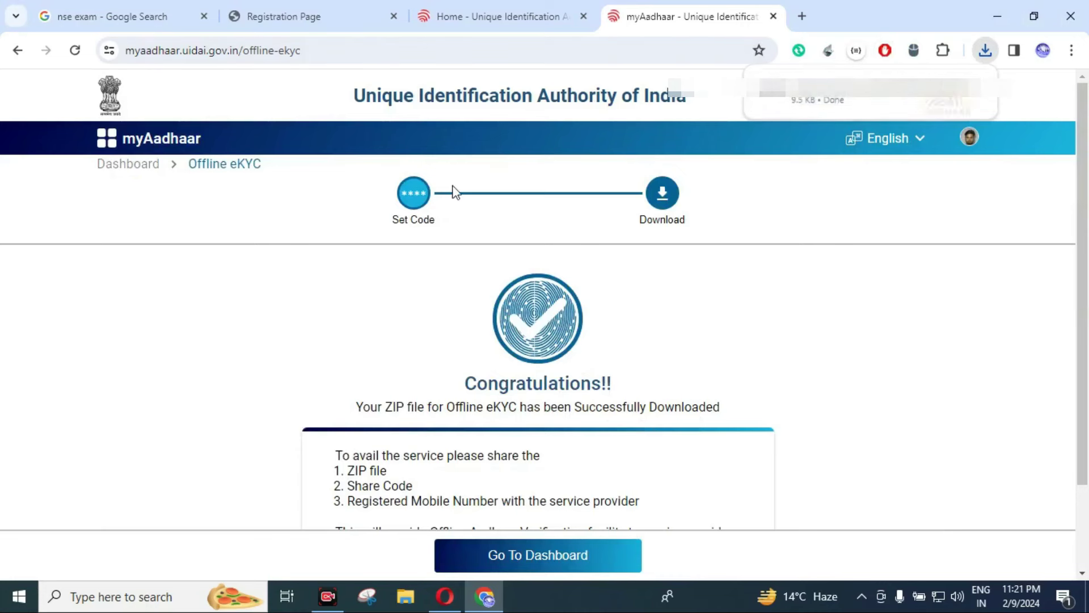
click(311, 8)
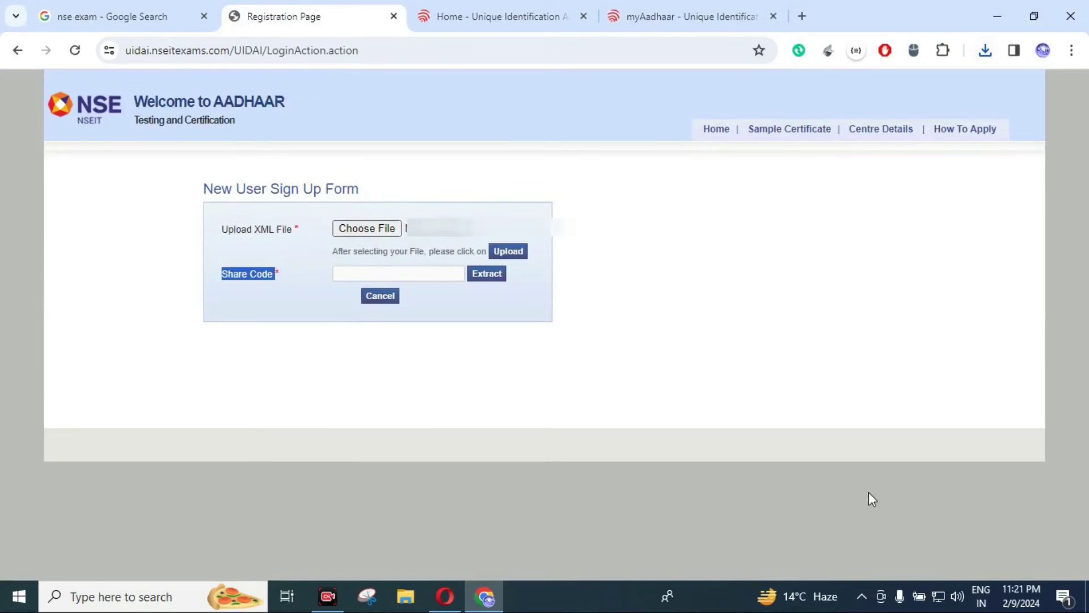
- Upload the chosen Aadhaar XML file to the sign-up form
key(Tab)
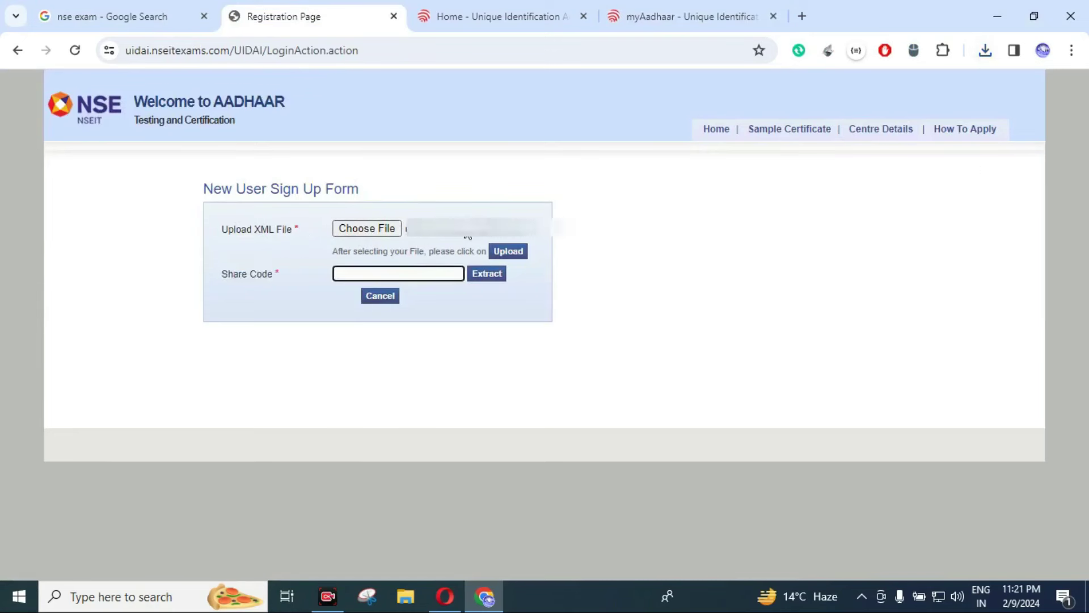
click(514, 252)
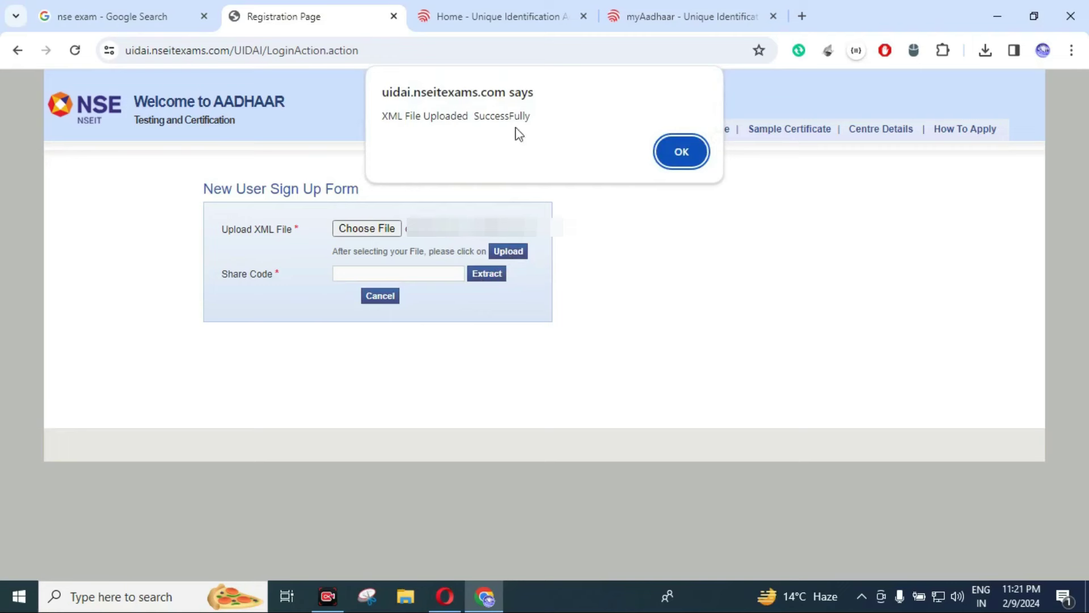
click(680, 154)
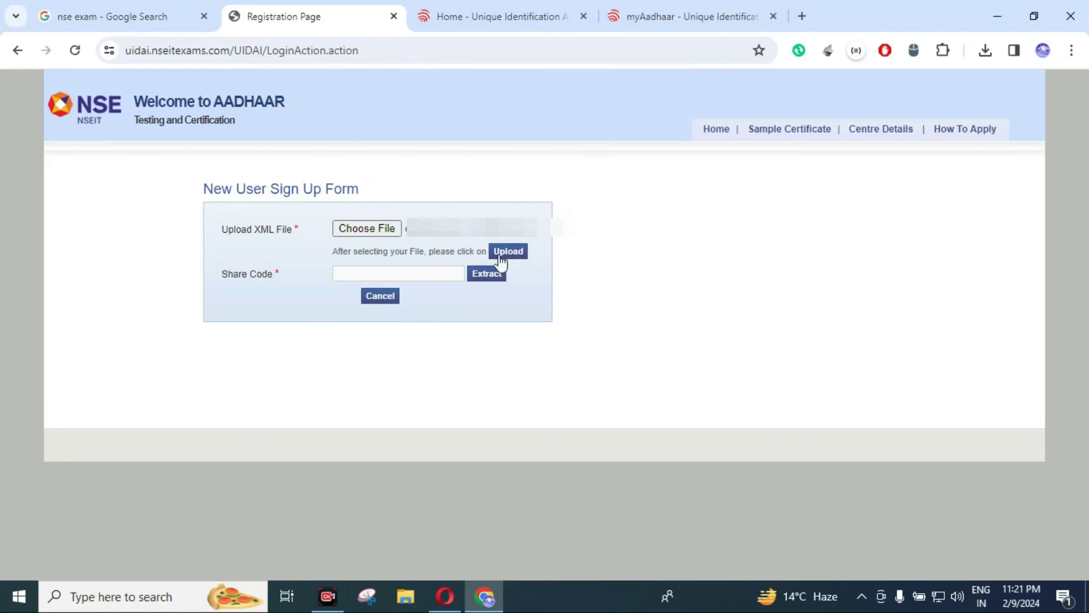
- Extract the Aadhaar data with the share code, correcting it after an Invalid Share Code error
click(405, 274)
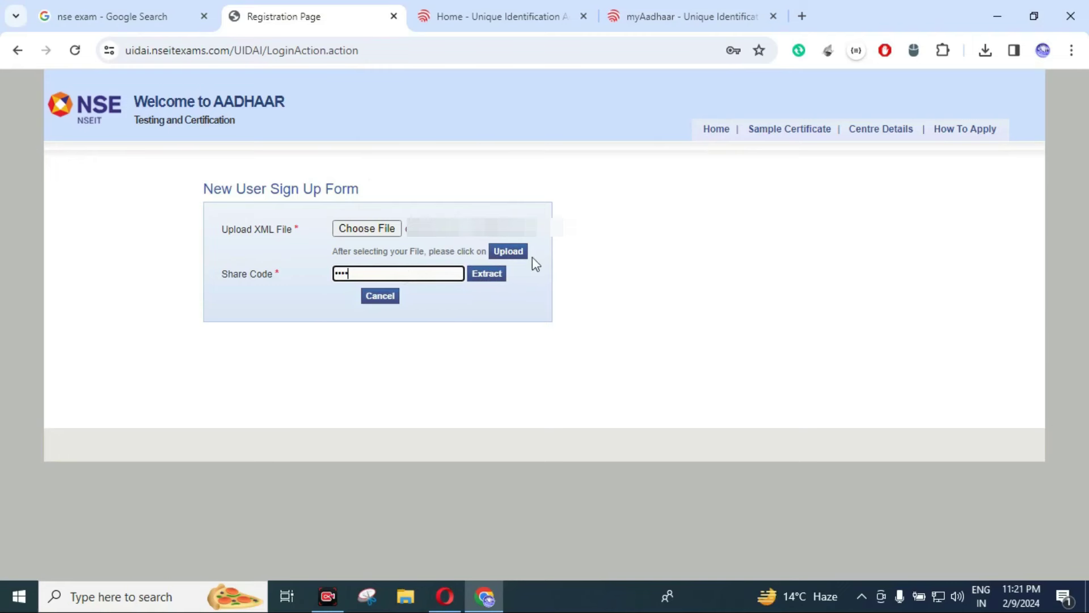
click(494, 278)
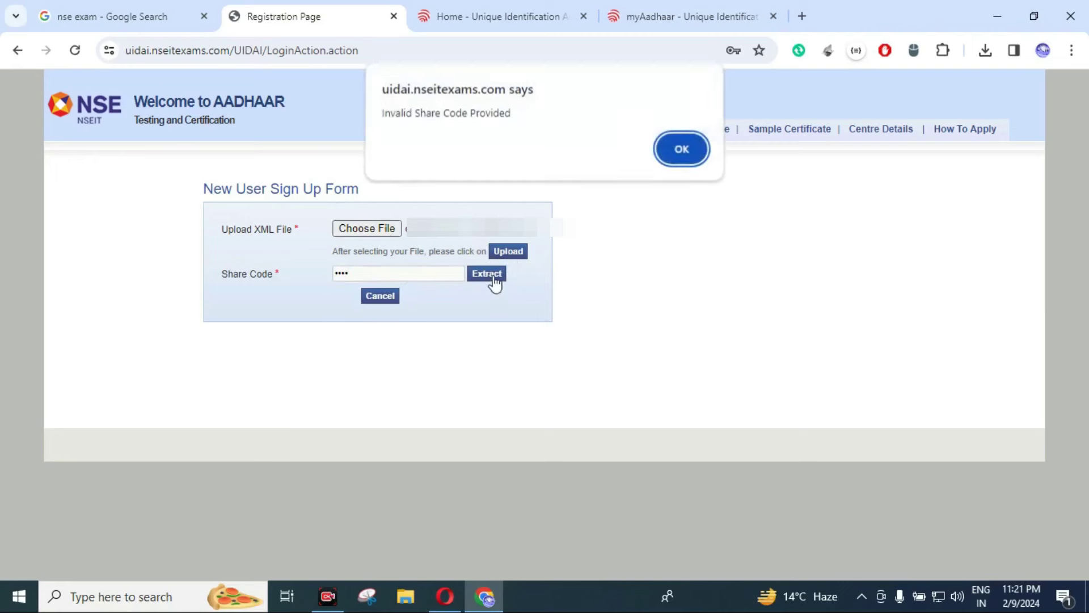
click(681, 153)
click(365, 273)
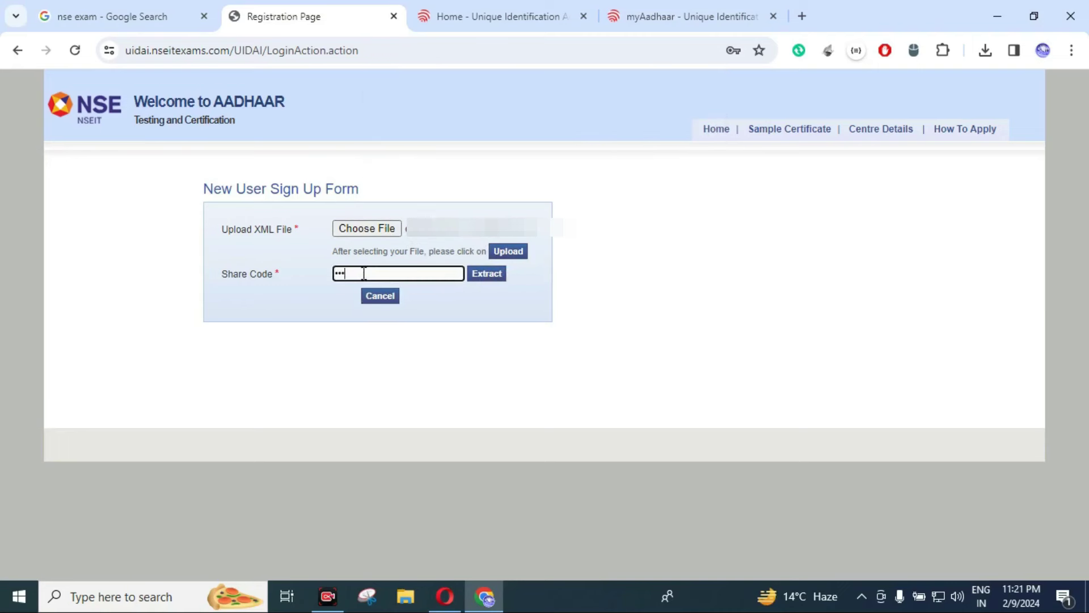
click(474, 277)
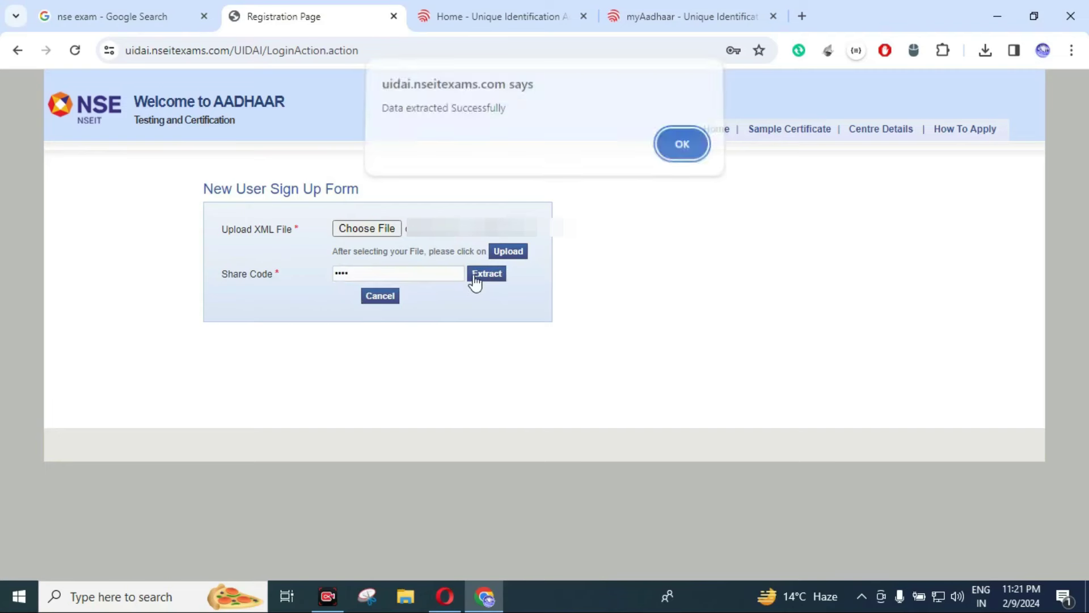
click(679, 162)
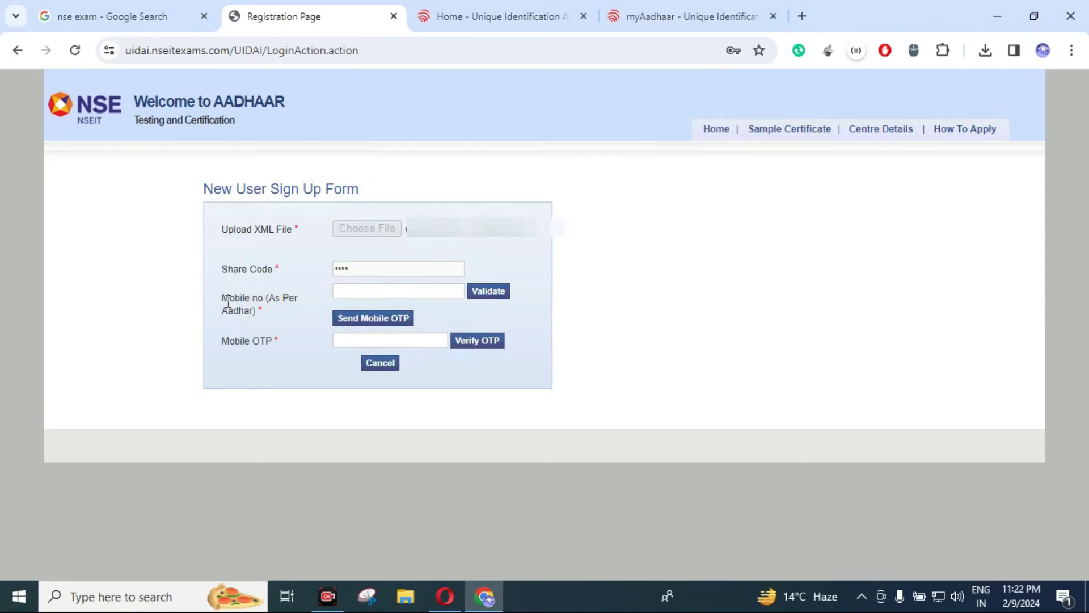
- Validate the Aadhaar-linked mobile number
drag(228, 302, 254, 311)
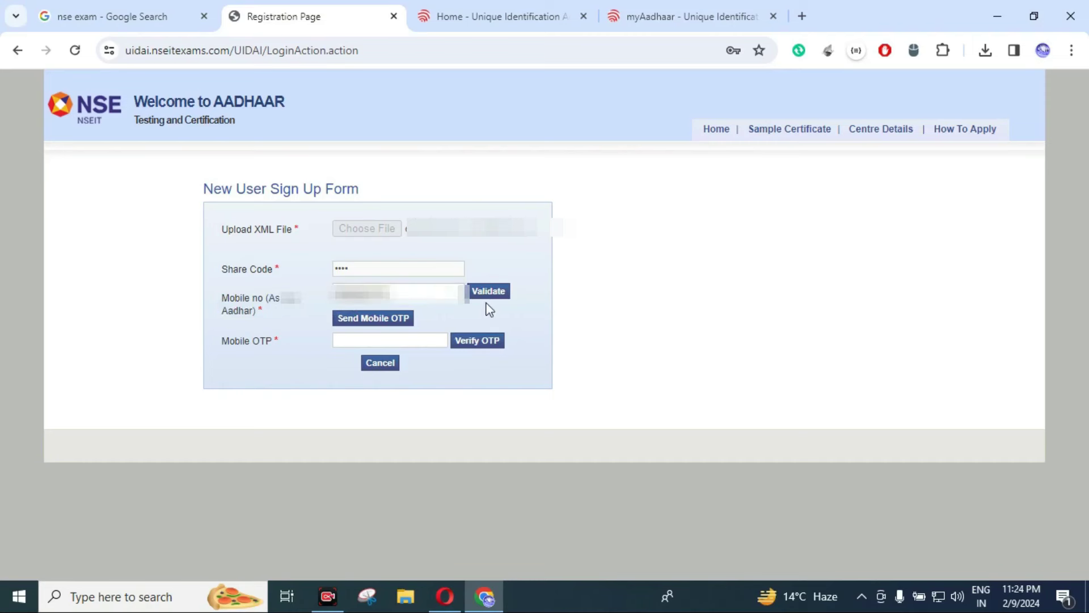
click(492, 293)
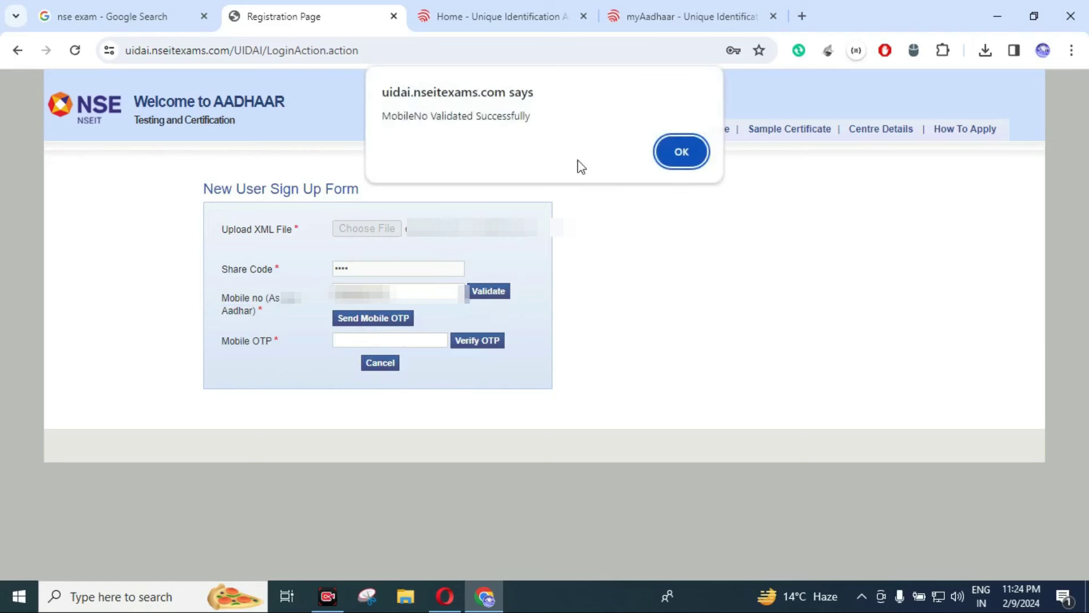
click(698, 155)
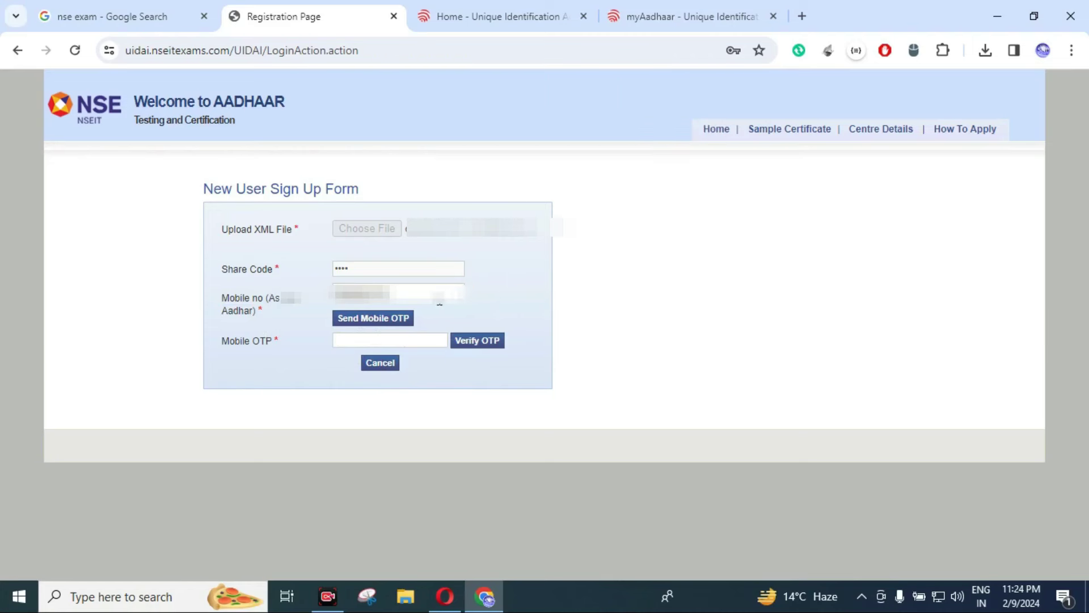
- Send an OTP to the registered mobile and verify the entered code
click(366, 324)
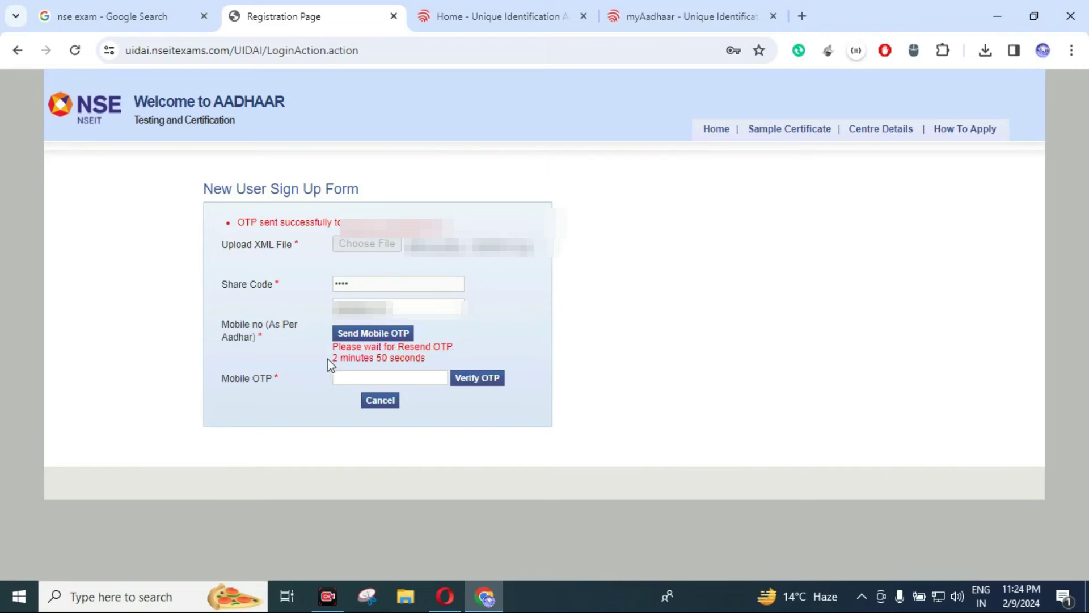
drag(330, 364, 418, 358)
double_click(402, 346)
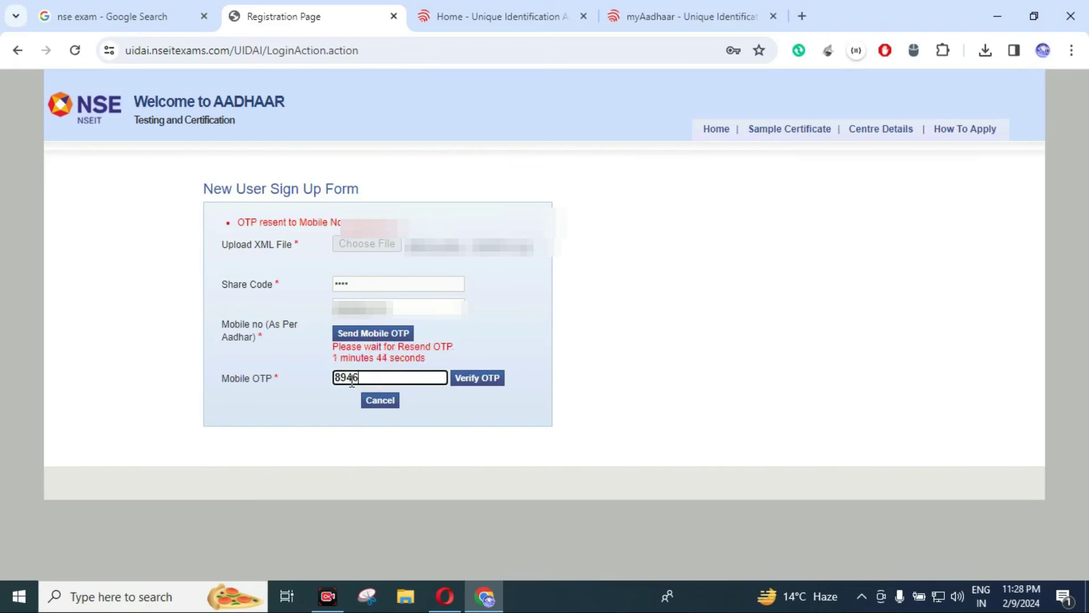
click(482, 379)
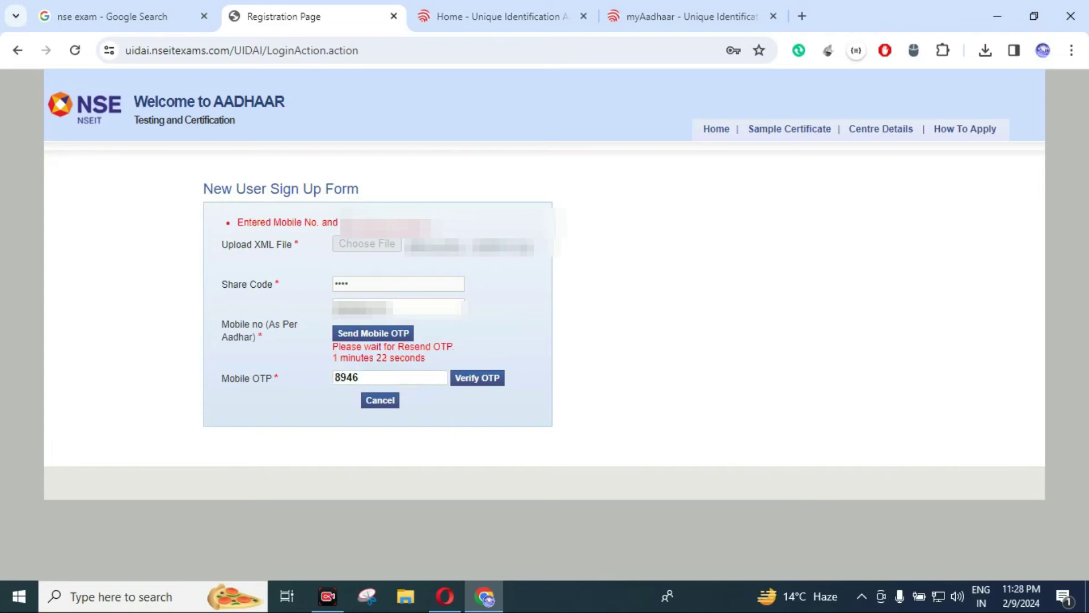
drag(341, 222, 440, 224)
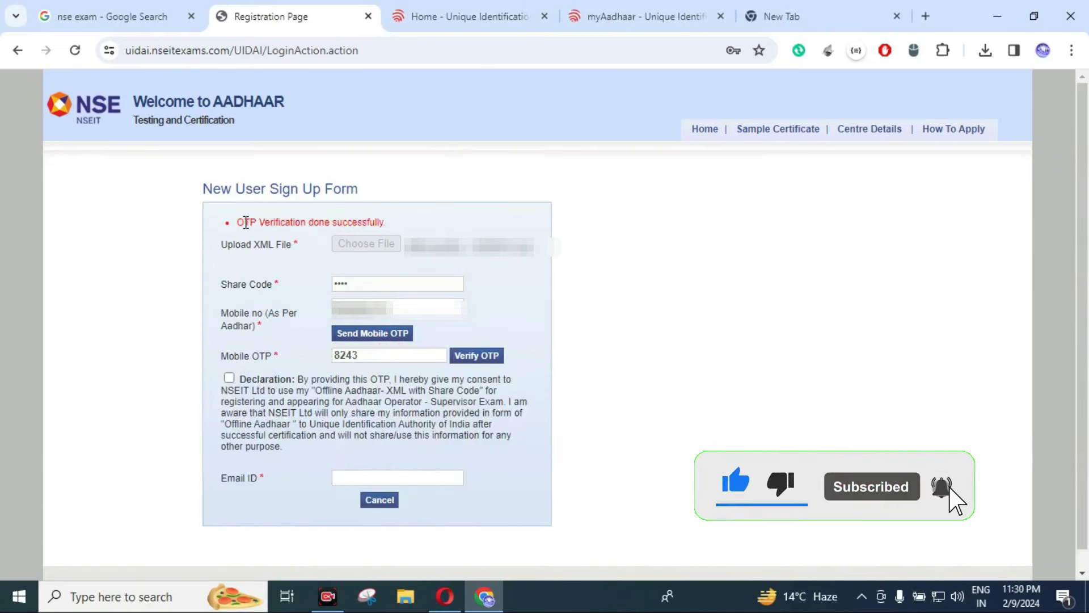
- Accept the declaration, paste the email address, and confirm the Aadhaar details shown from the XML
drag(246, 222, 301, 245)
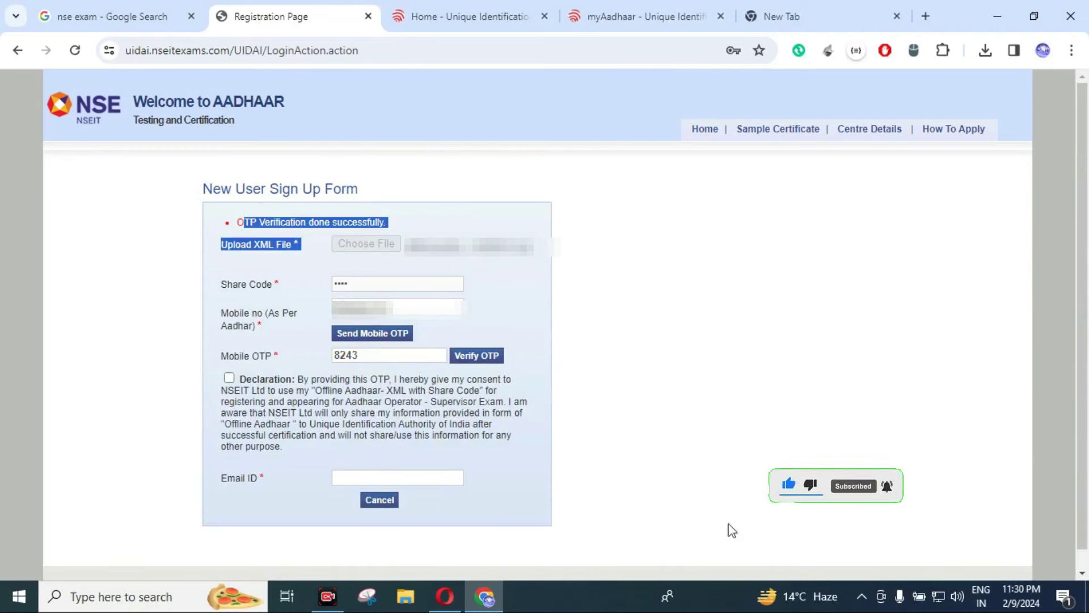
click(230, 378)
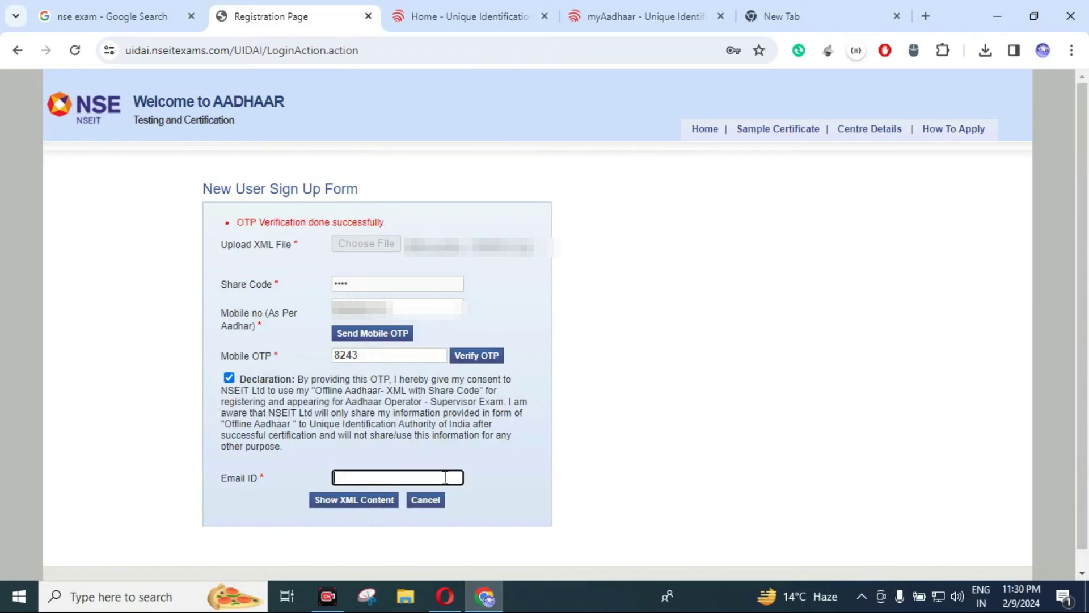
key(ctrl+v)
click(883, 561)
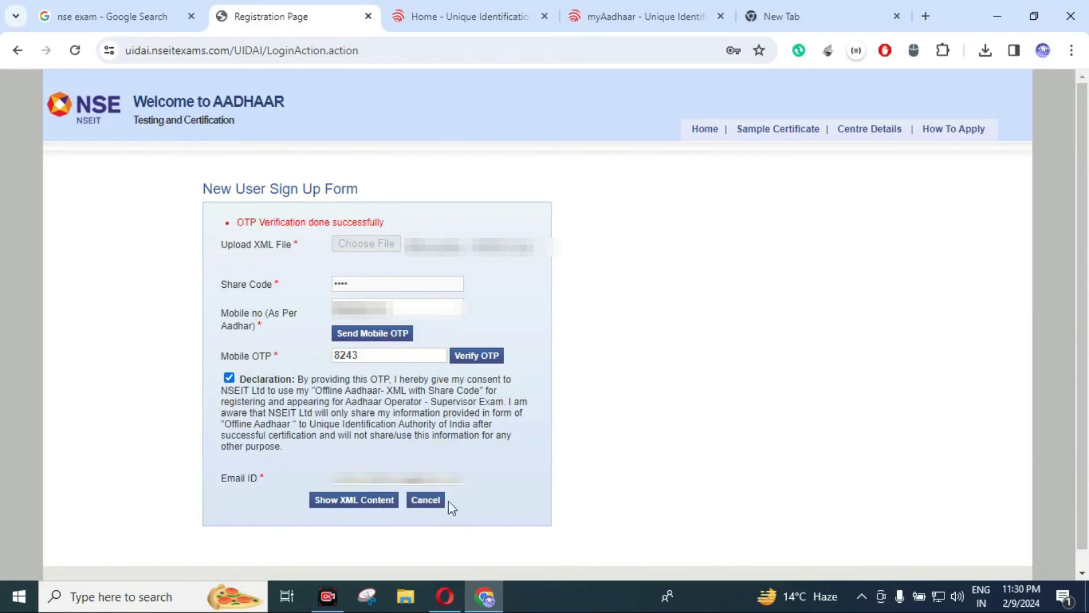
click(337, 506)
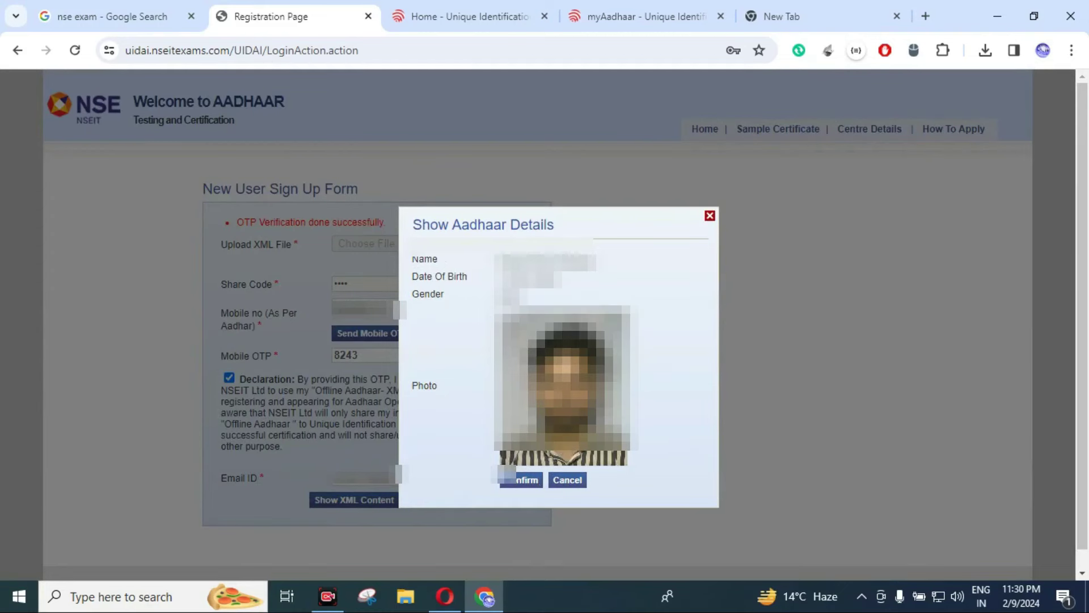
click(513, 480)
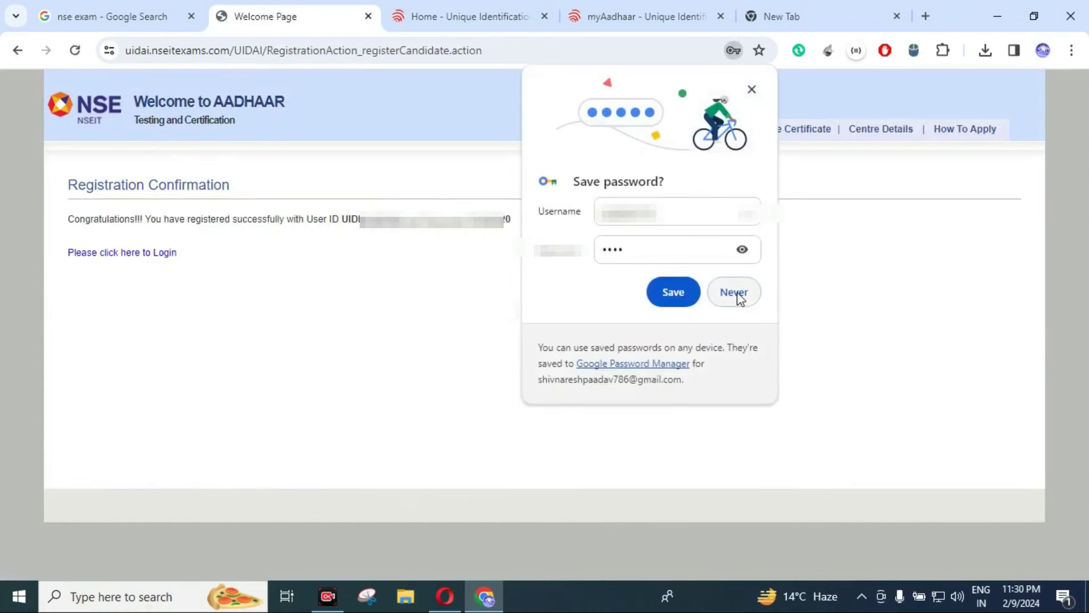
click(735, 293)
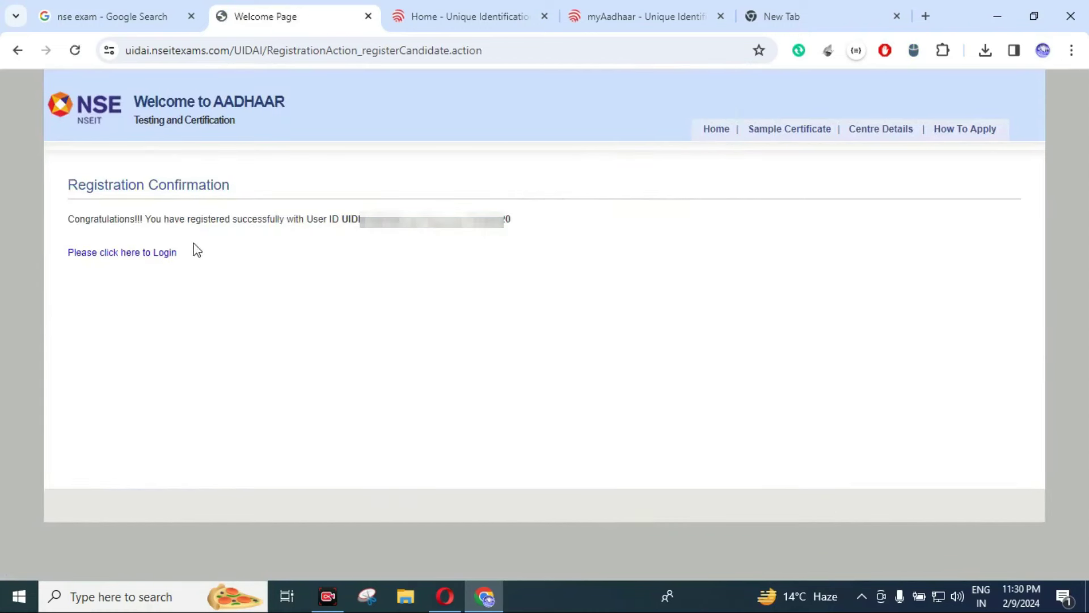
triple_click(76, 219)
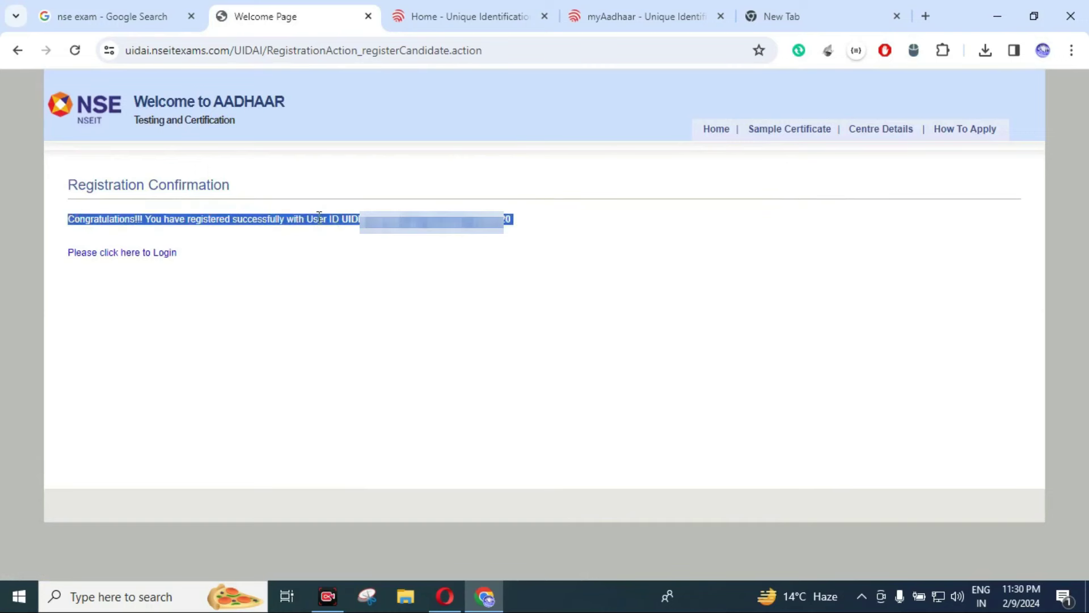
drag(306, 219, 498, 236)
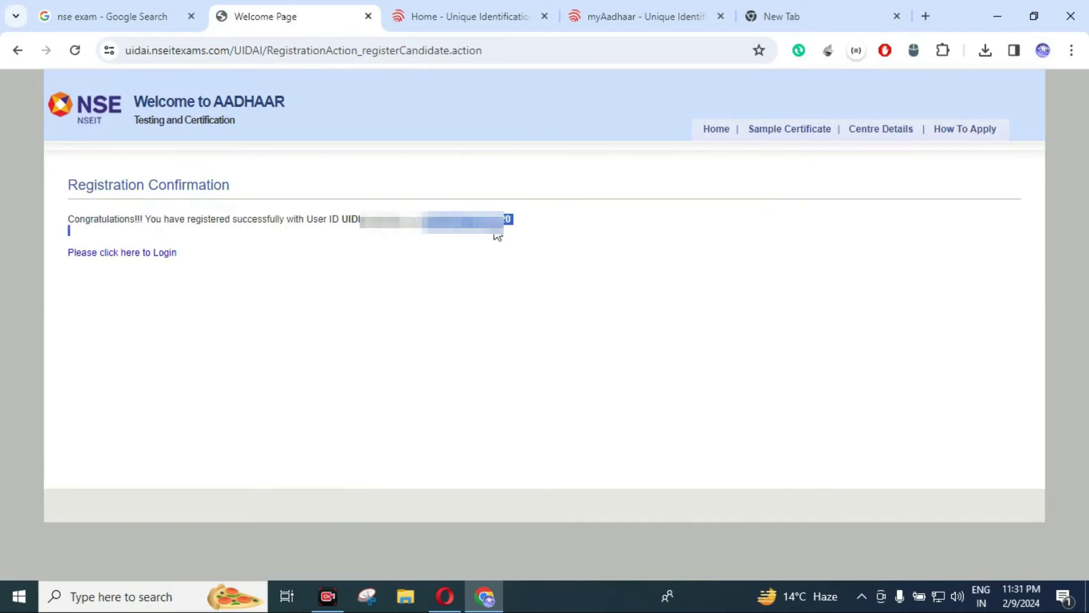
click(609, 287)
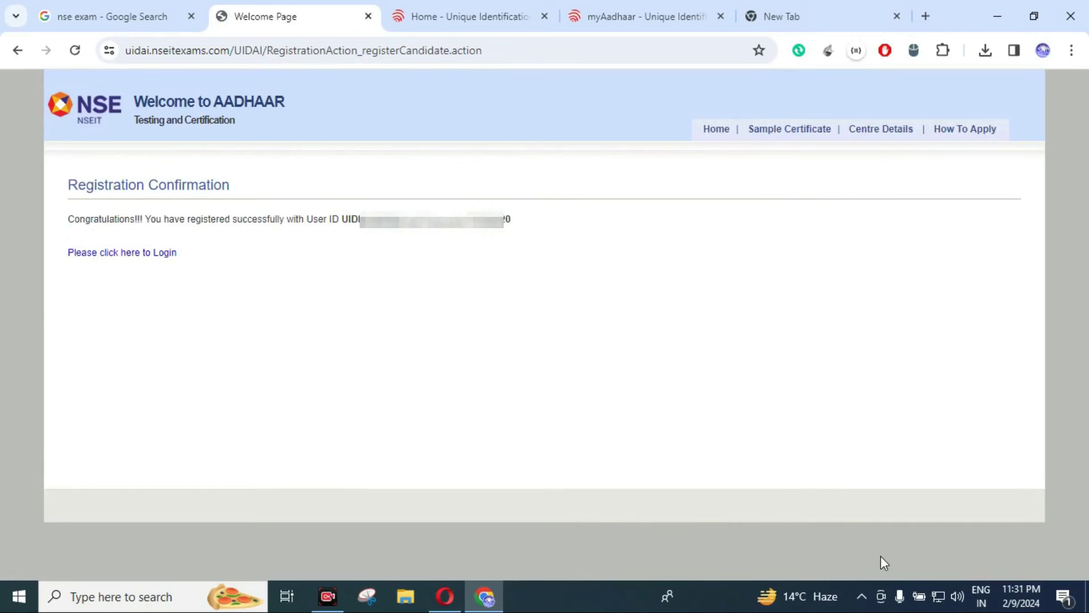
click(519, 330)
- Go to the candidate login page and fill in the Change Password form fields
click(713, 132)
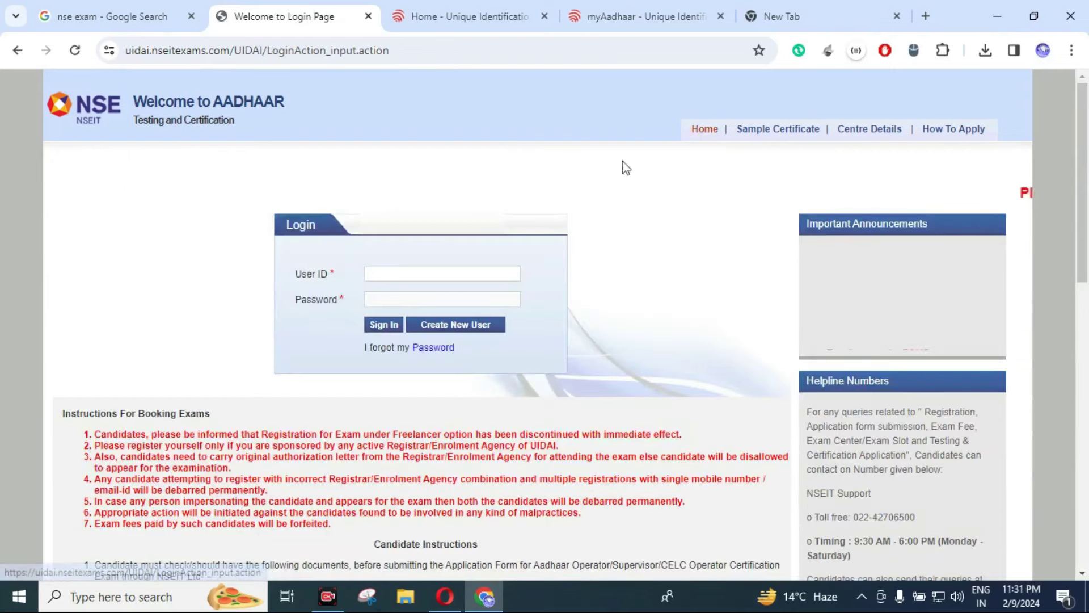
triple_click(341, 282)
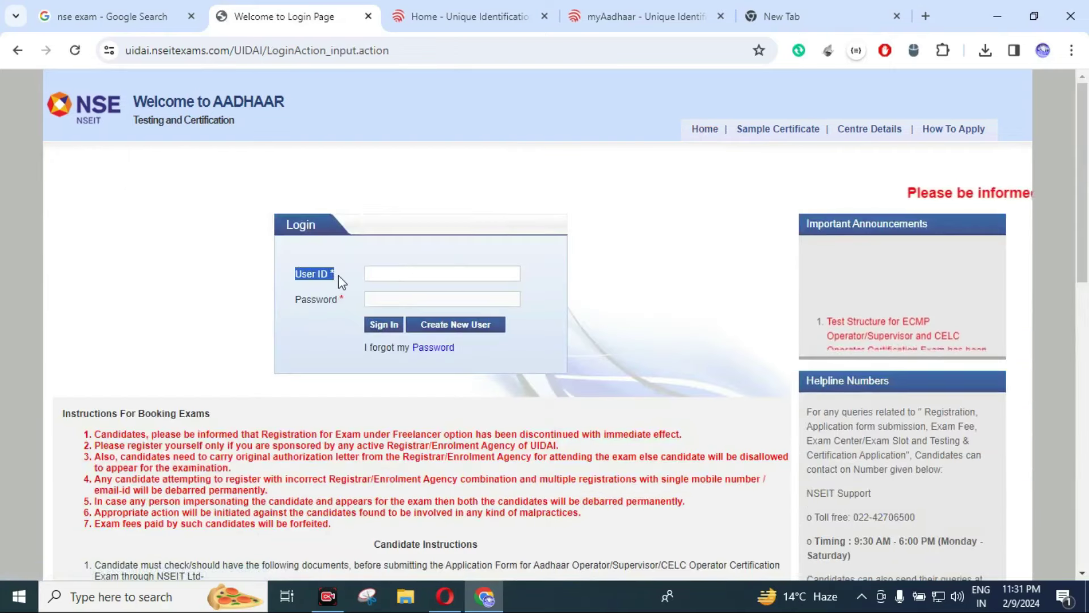
drag(345, 300, 301, 299)
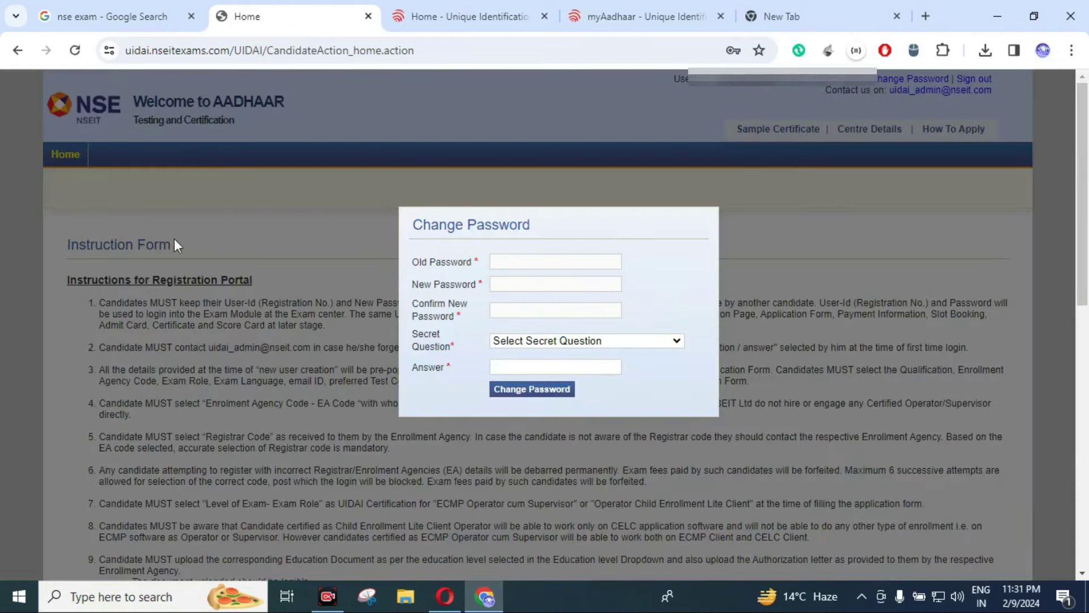
drag(410, 263, 472, 266)
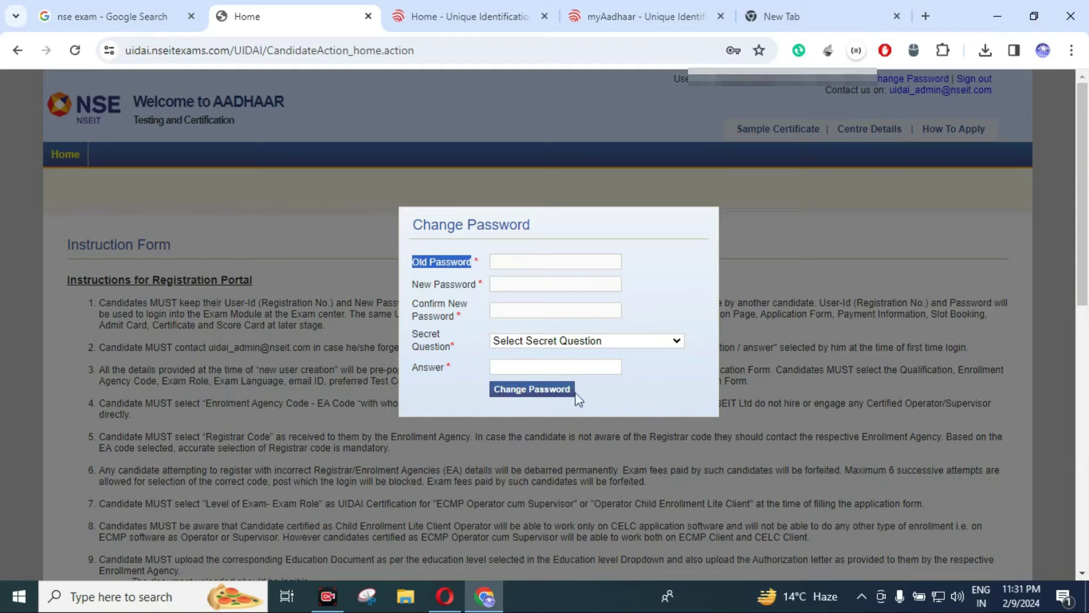
drag(418, 283, 461, 317)
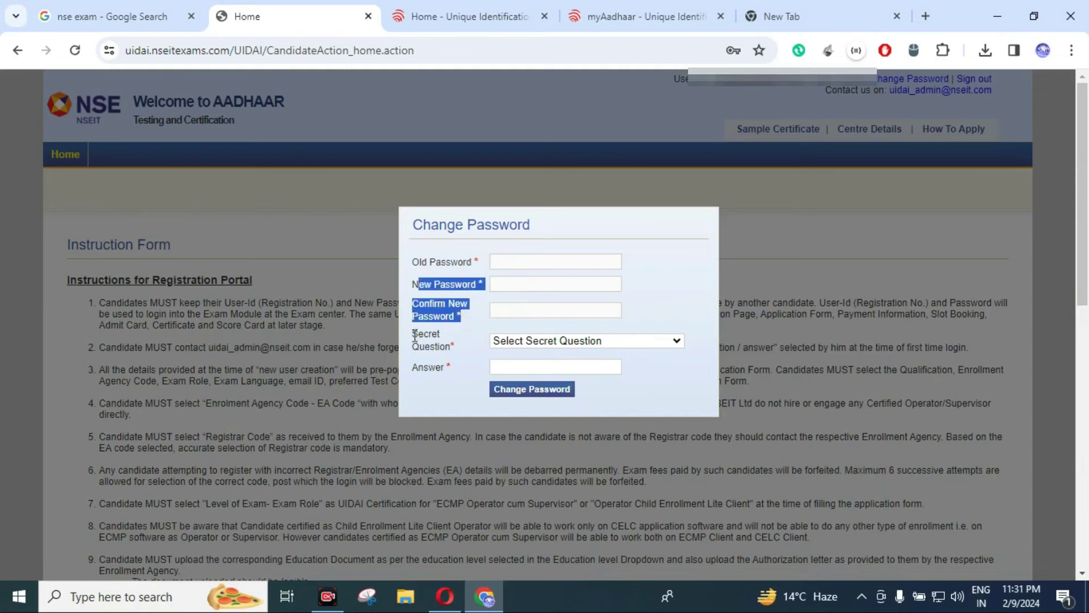
- Choose 'What is your date of birth?' as the secret question and submit the password change
drag(415, 336, 465, 359)
click(539, 343)
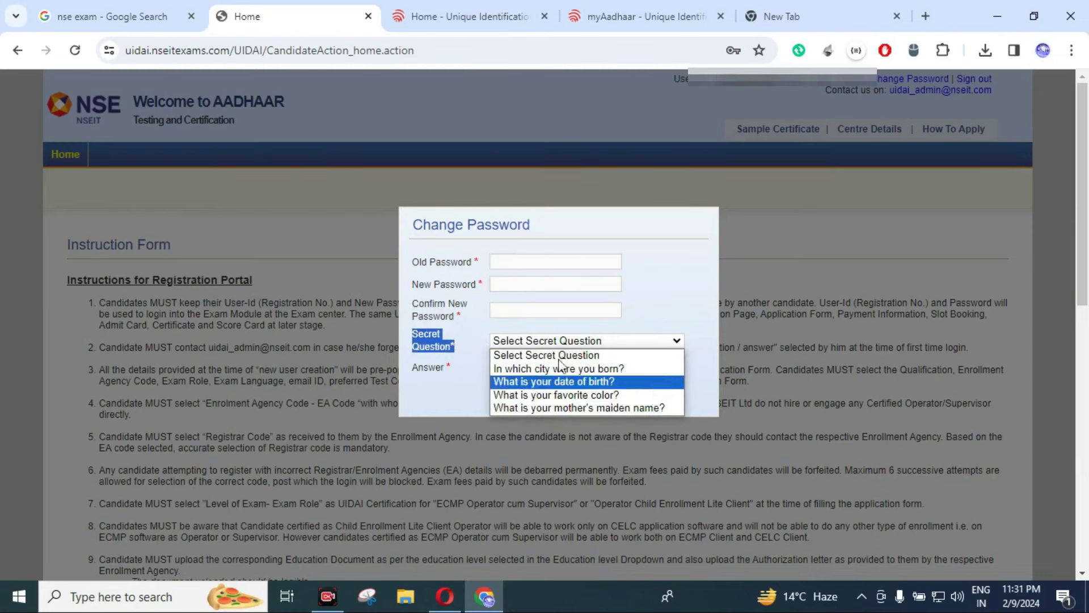
click(556, 381)
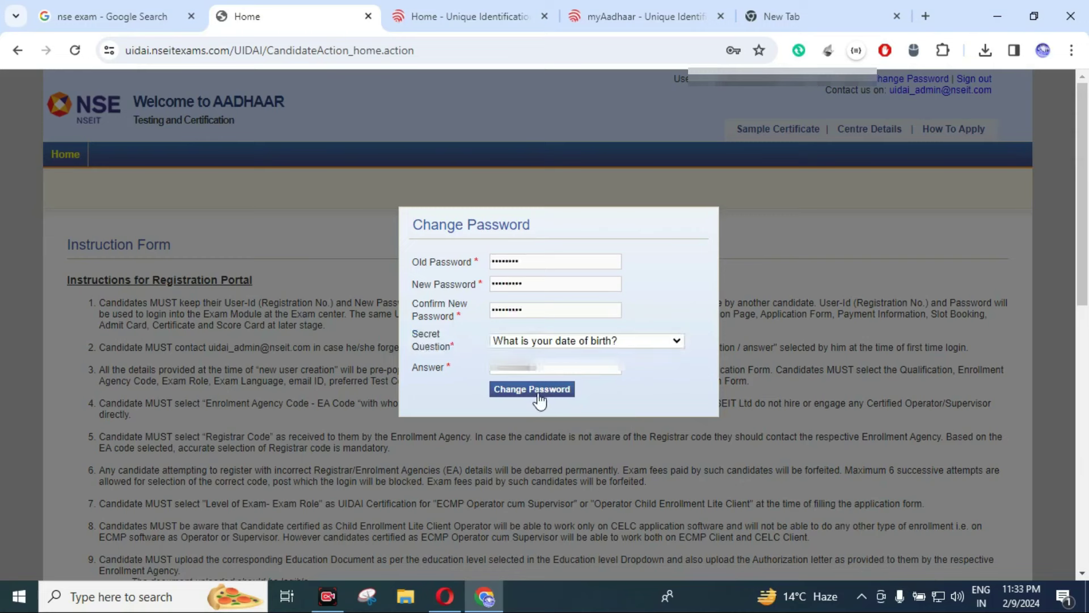
click(544, 395)
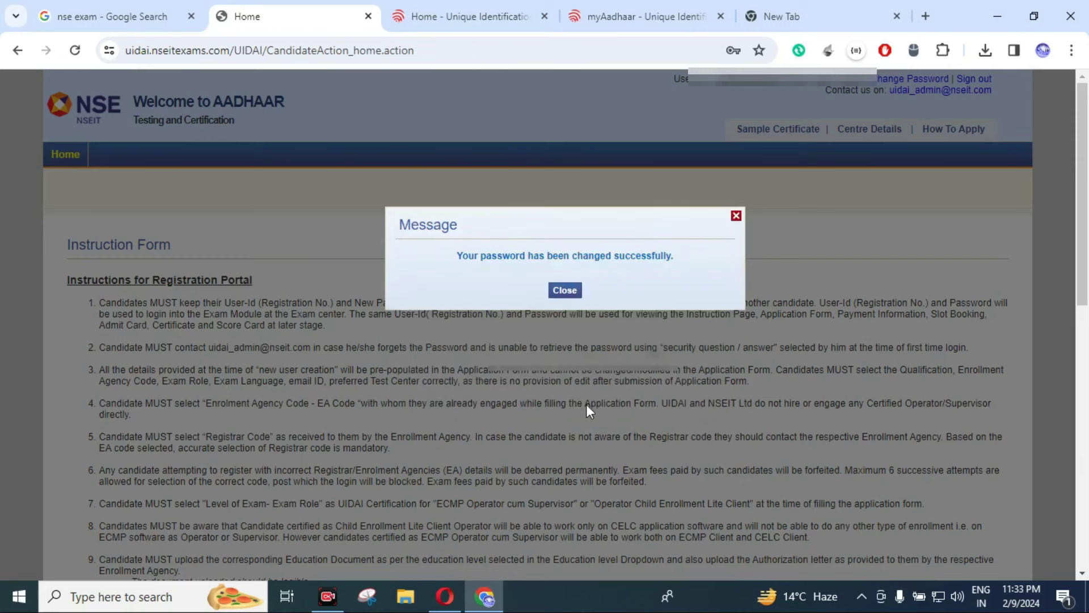
- Dismiss the password-changed message, agree to the exam instructions and continue to the Application Form
click(573, 294)
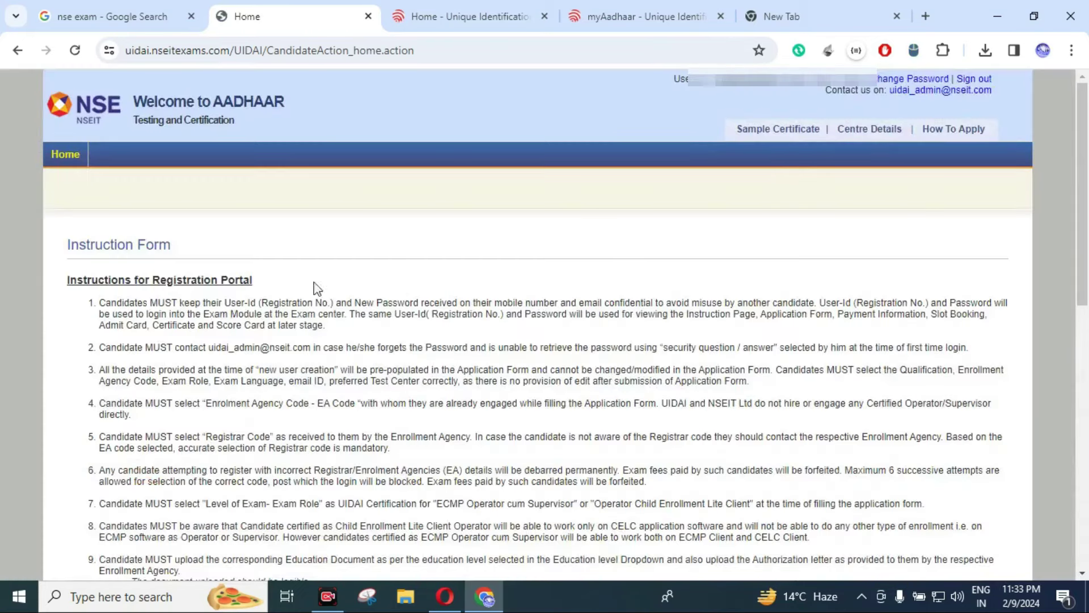
scroll(625, 279, down, 10)
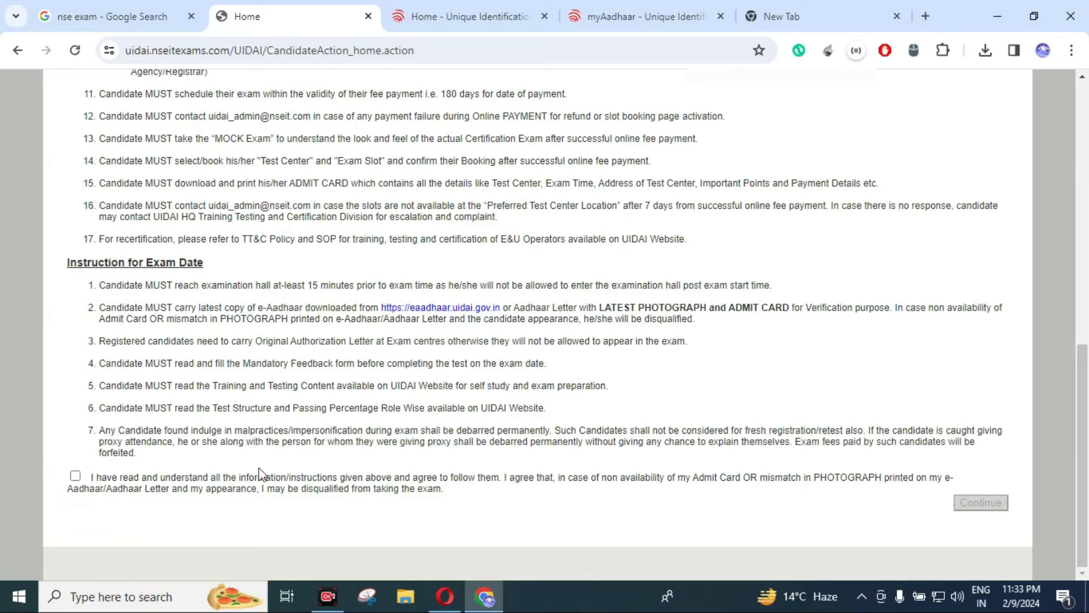
click(75, 475)
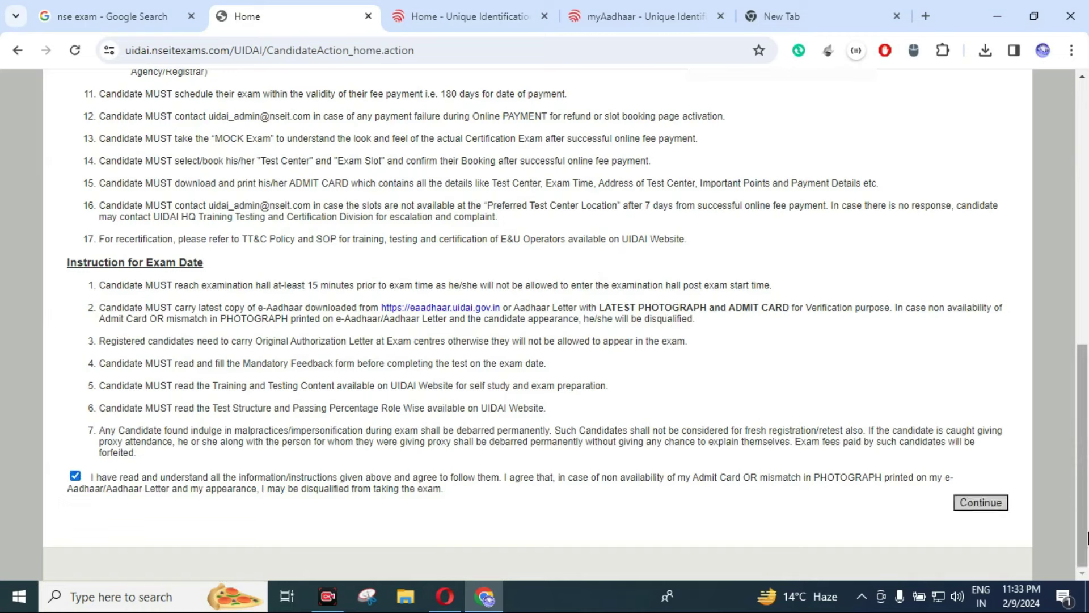
click(996, 510)
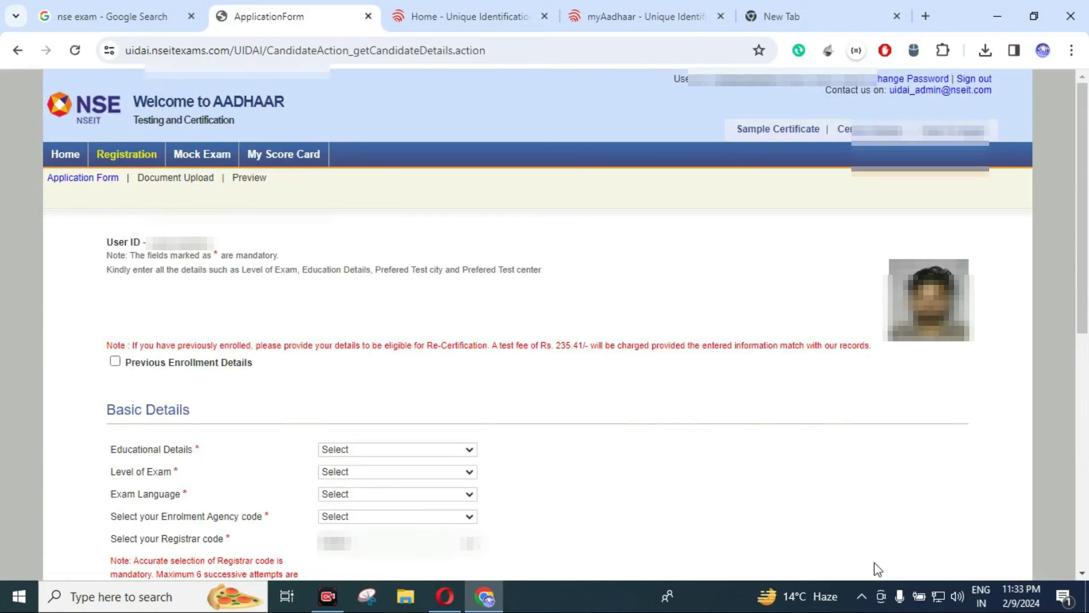
scroll(879, 566, down, 3)
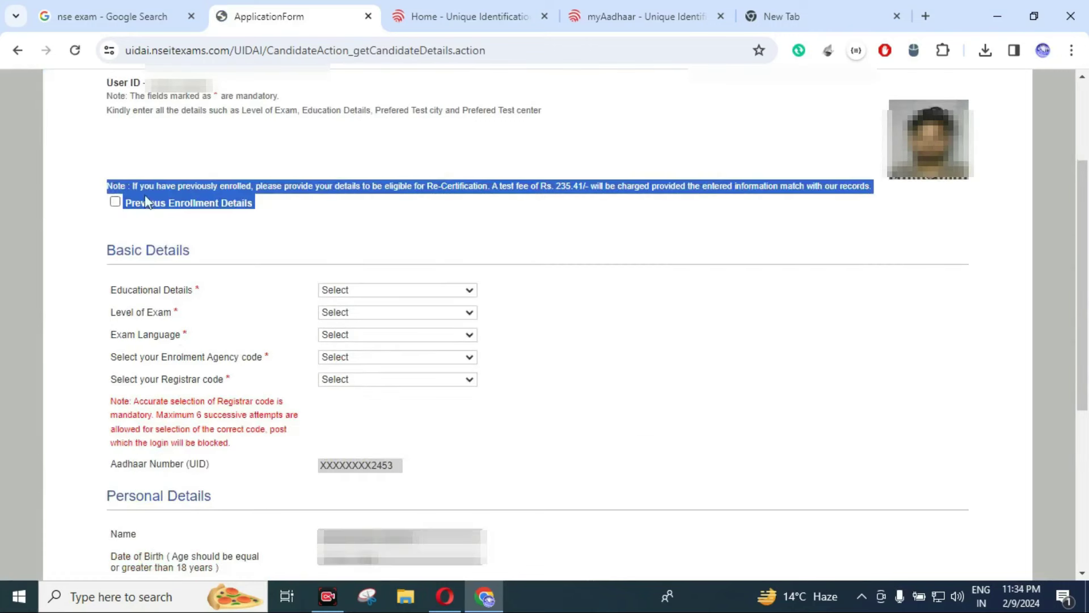
double_click(162, 200)
drag(162, 200, 223, 203)
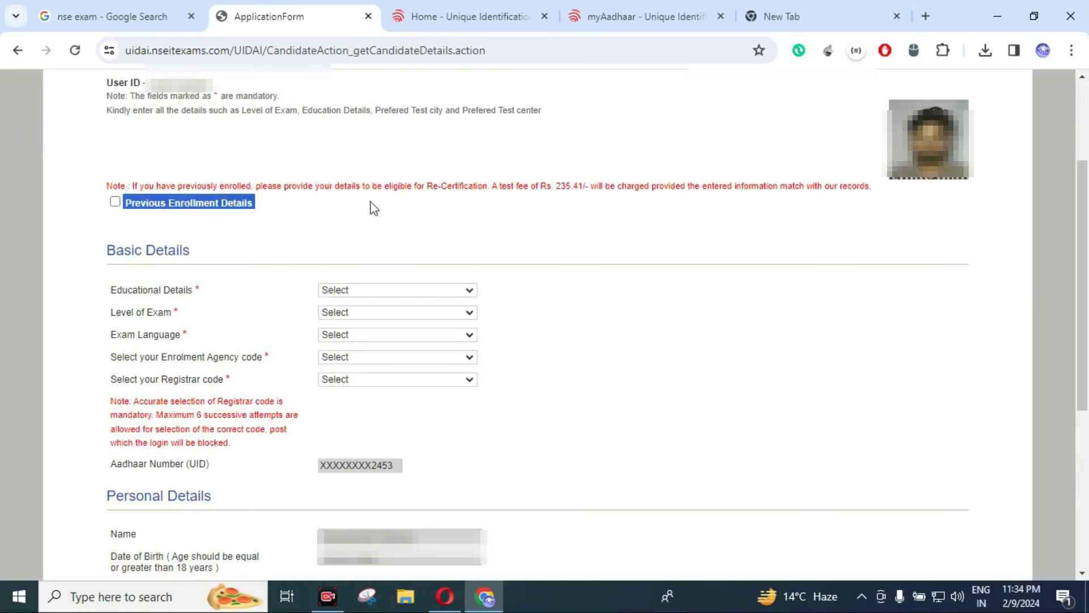
click(114, 201)
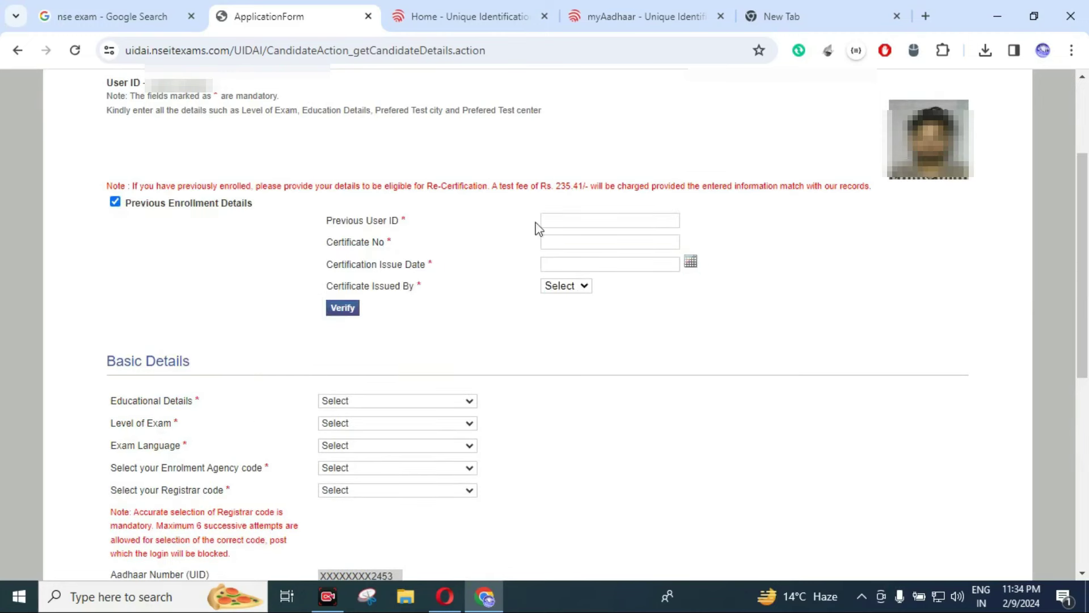
click(115, 202)
drag(493, 187, 606, 187)
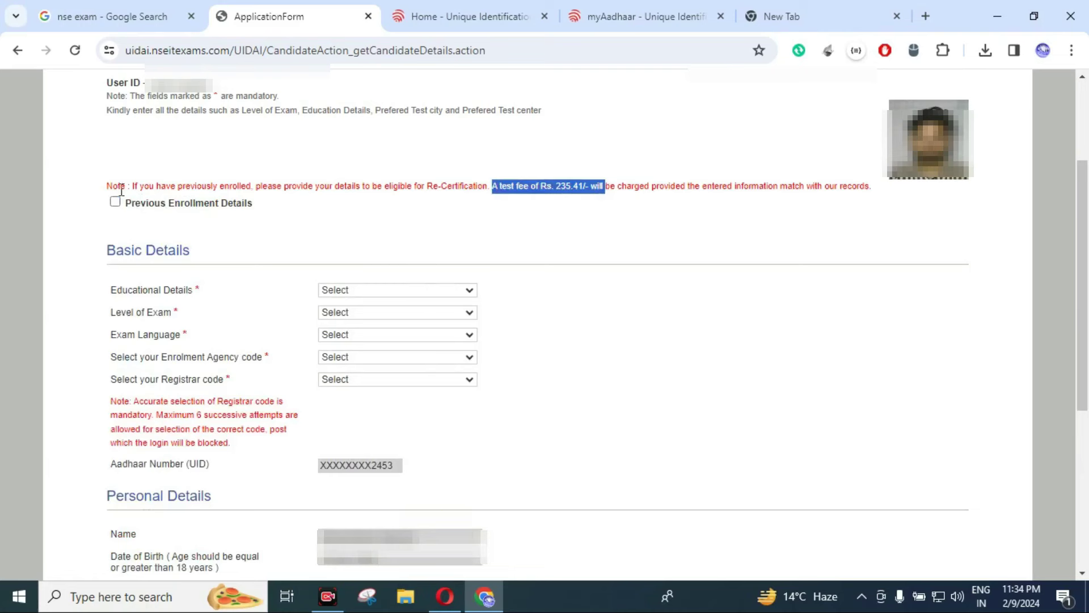
drag(113, 188, 258, 206)
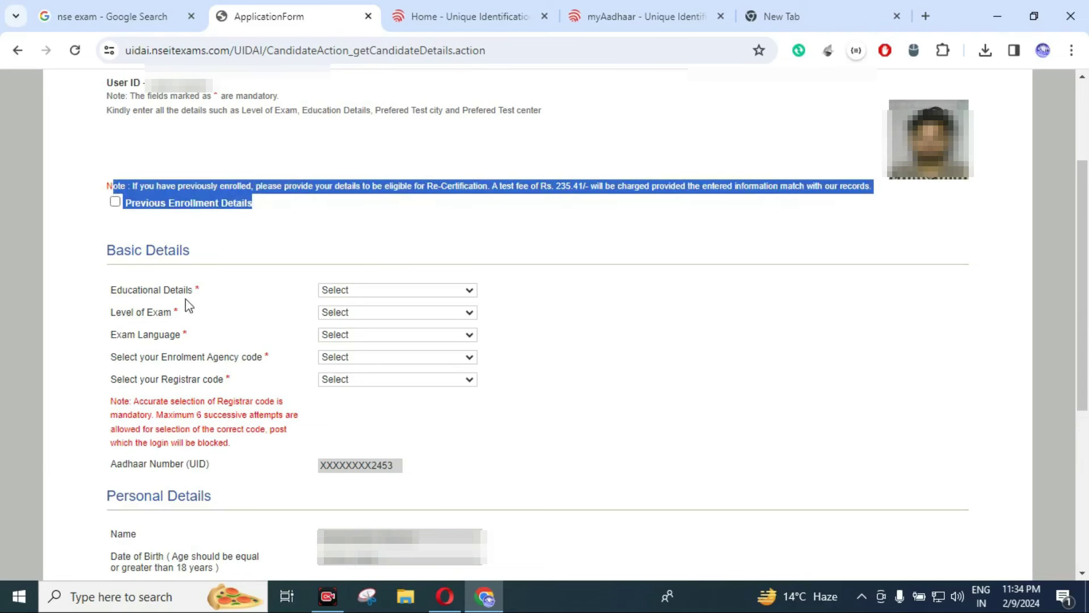
drag(116, 250, 515, 483)
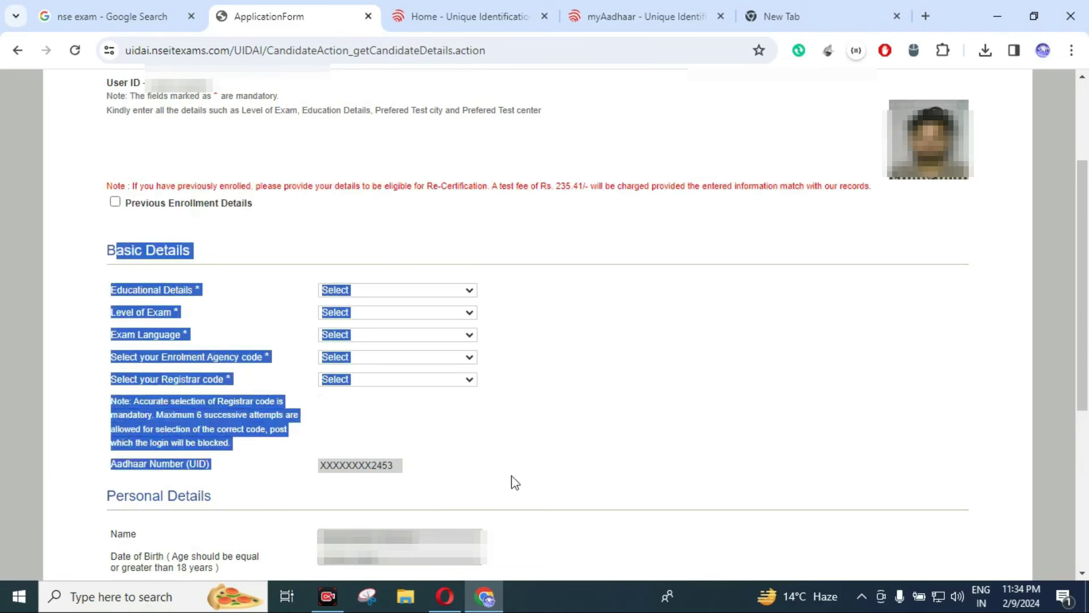
- Choose HSC as educational qualification and ECMP Operator cum Supervisor as exam level
click(192, 343)
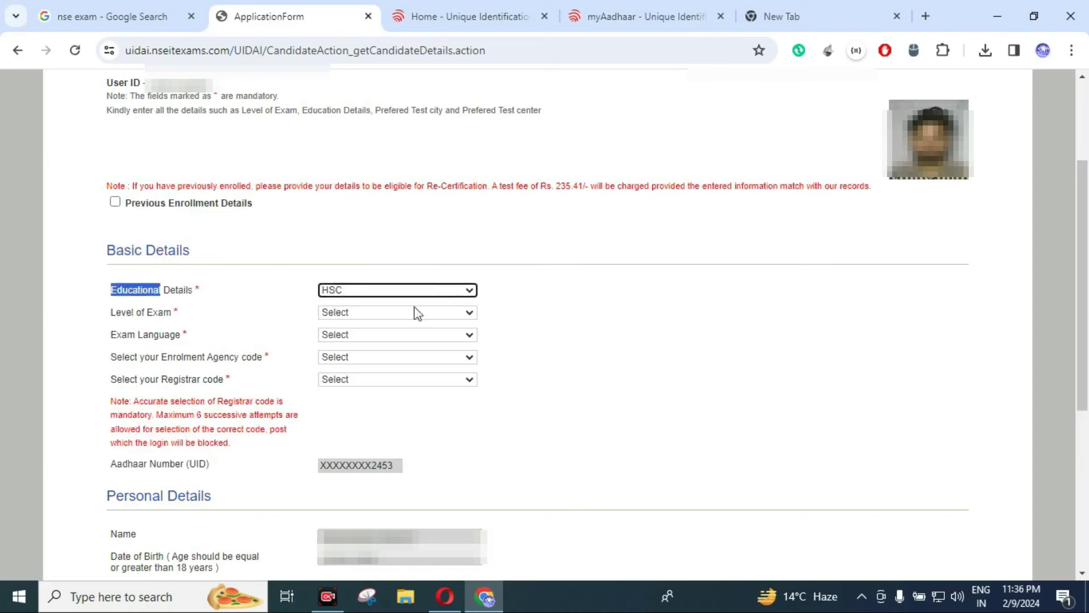
click(399, 293)
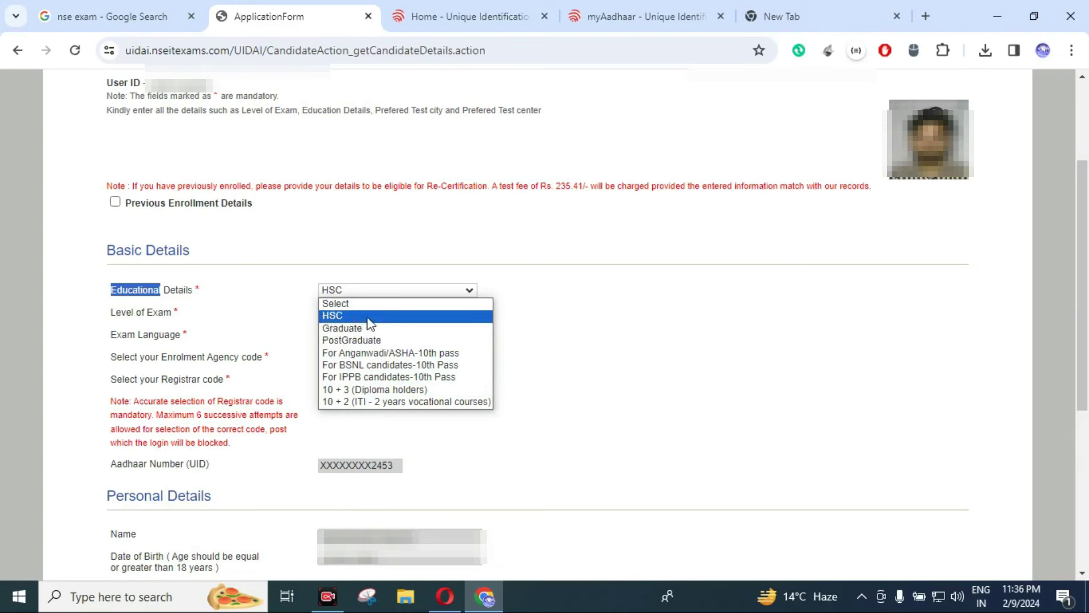
click(350, 316)
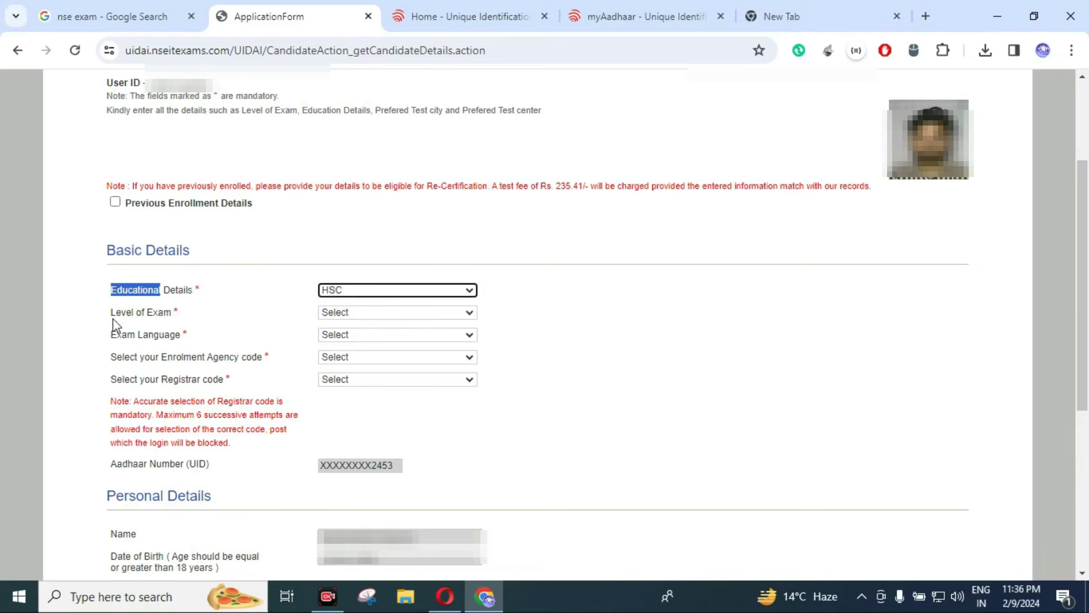
drag(111, 314, 172, 313)
click(362, 314)
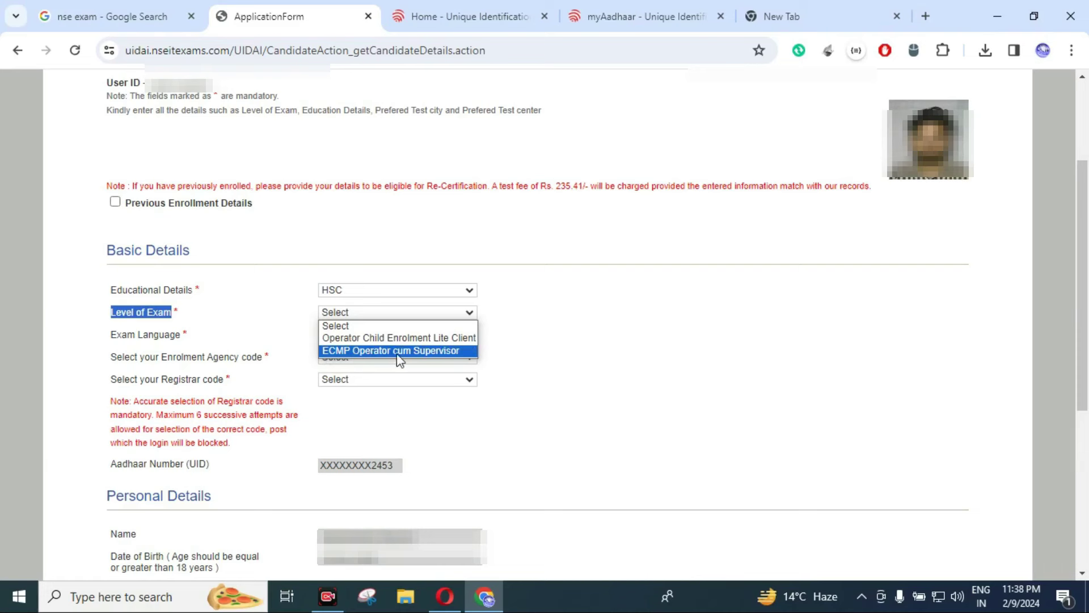
click(366, 352)
click(370, 316)
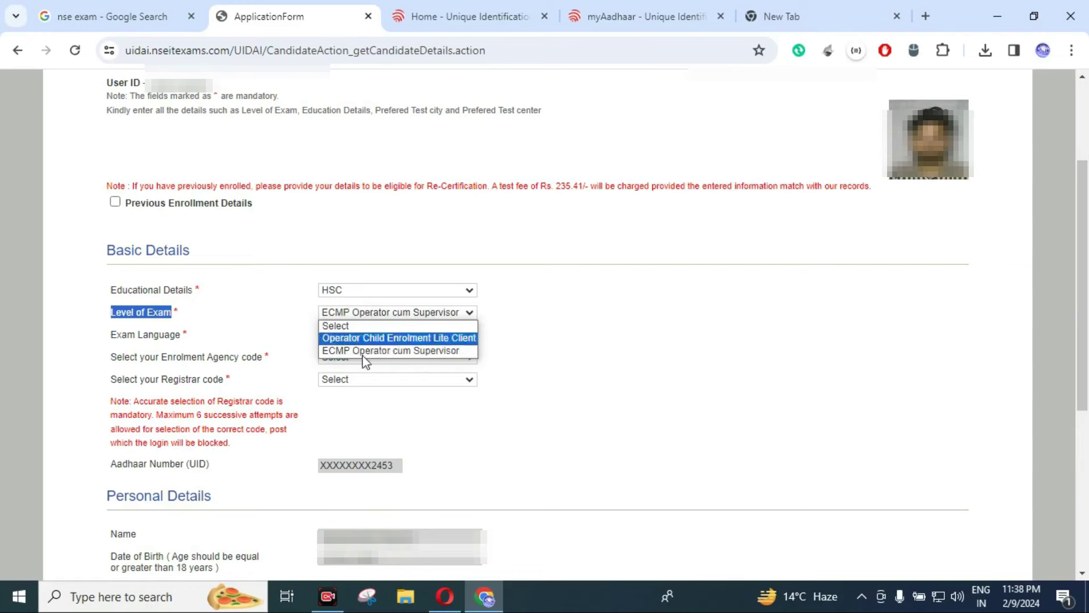
click(358, 351)
click(366, 312)
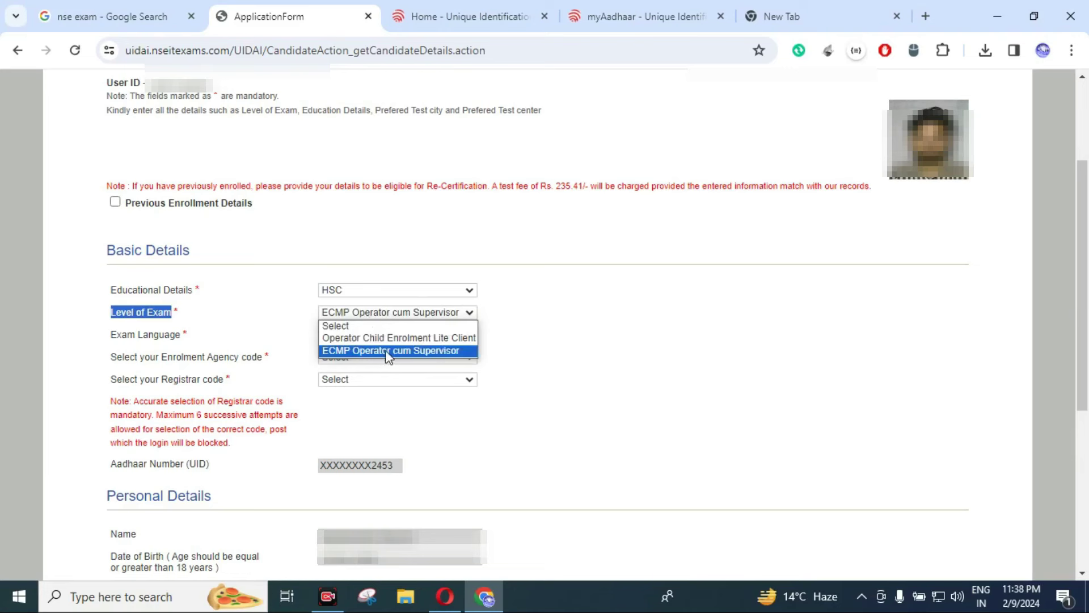
click(366, 351)
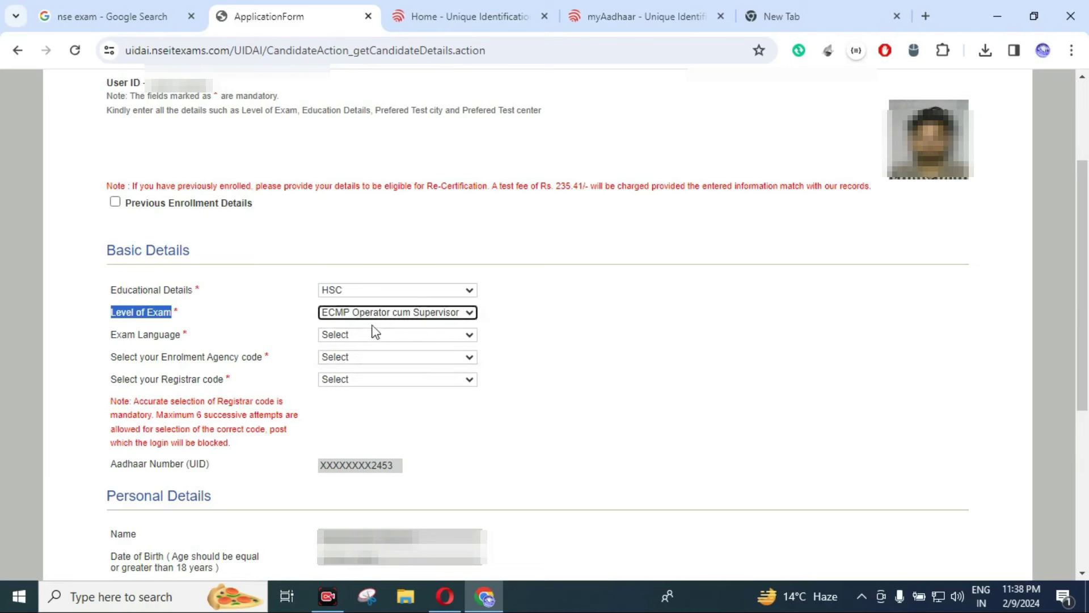
click(356, 313)
click(356, 312)
- Set the exam language to Hindi
click(342, 336)
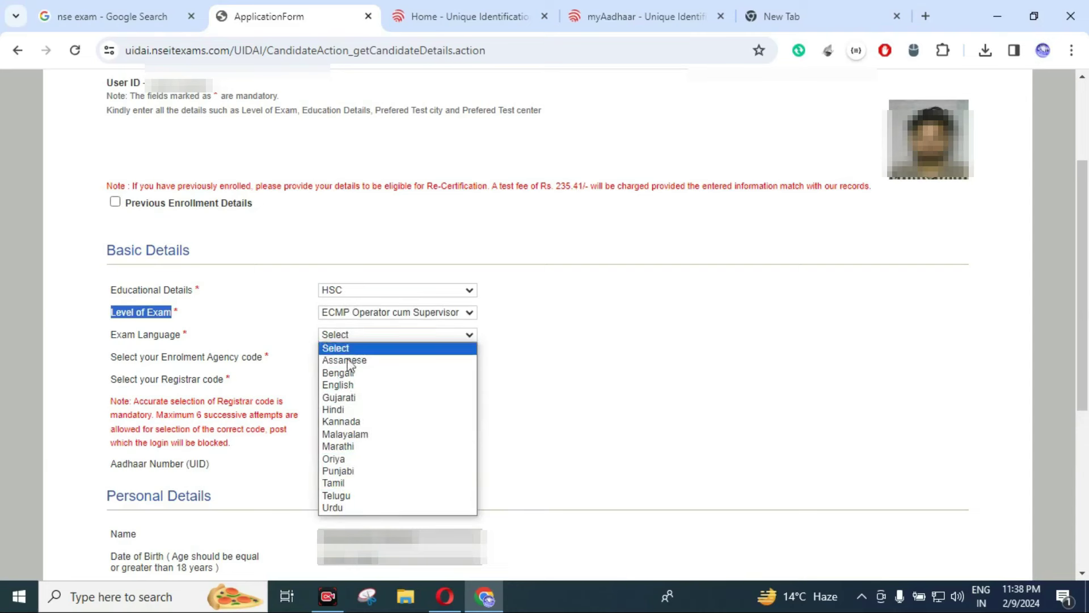
click(341, 407)
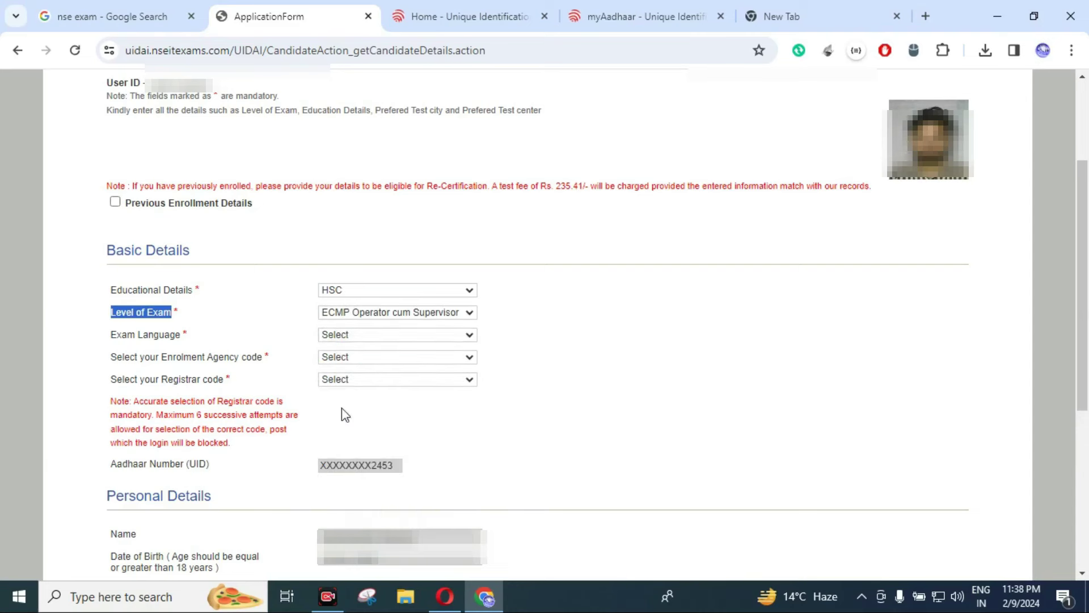
click(340, 337)
click(341, 339)
click(273, 348)
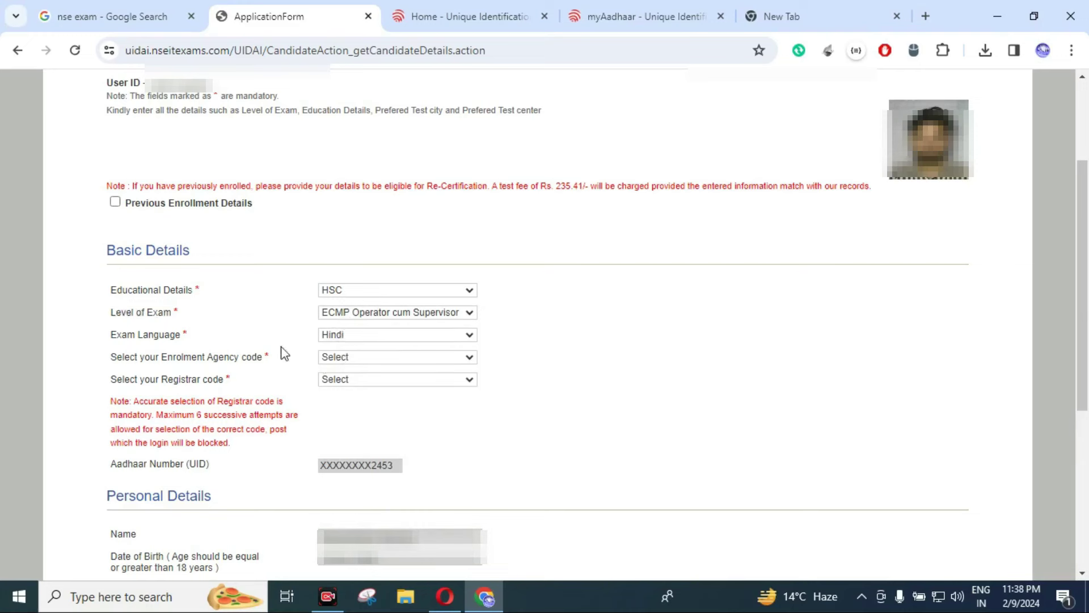
click(347, 358)
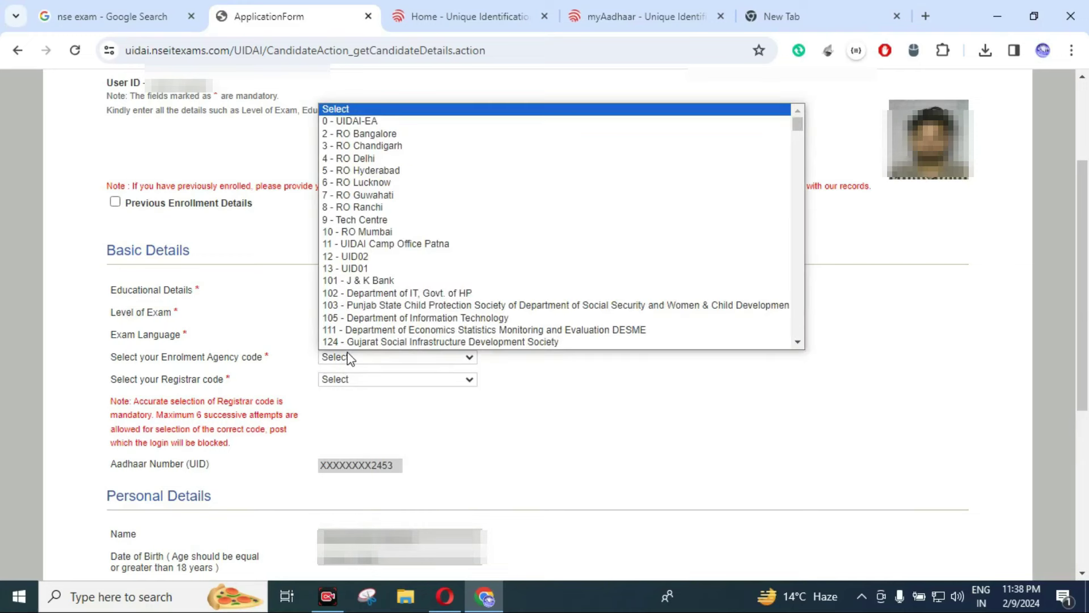
- Choose 221 - CSC e-Gov. as the Enrolment Agency code by typing 221
scroll(370, 331, down, 5)
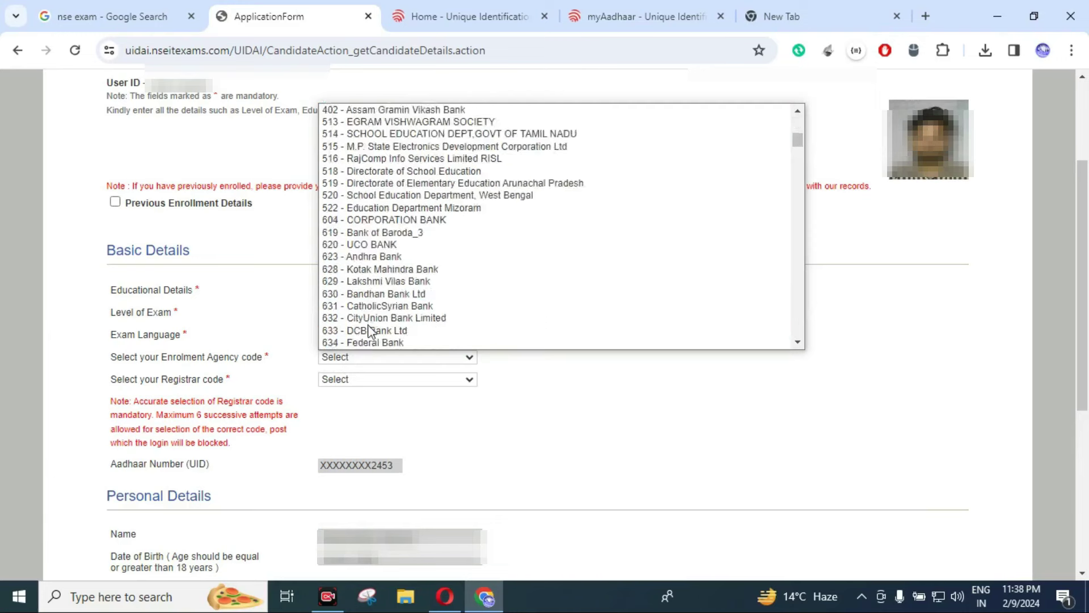
scroll(370, 332, down, 20)
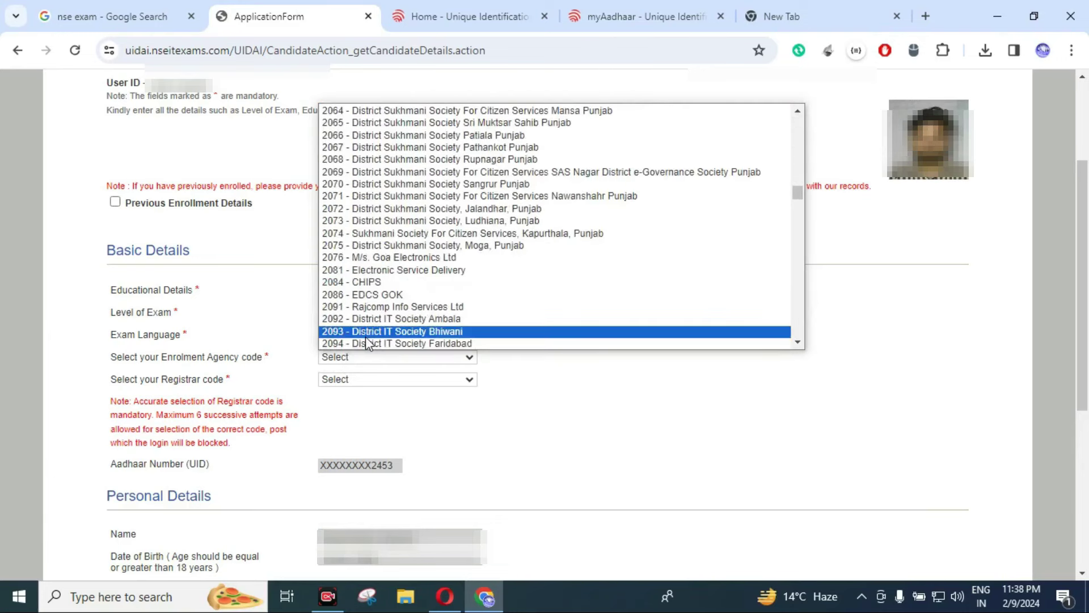
scroll(368, 343, down, 8)
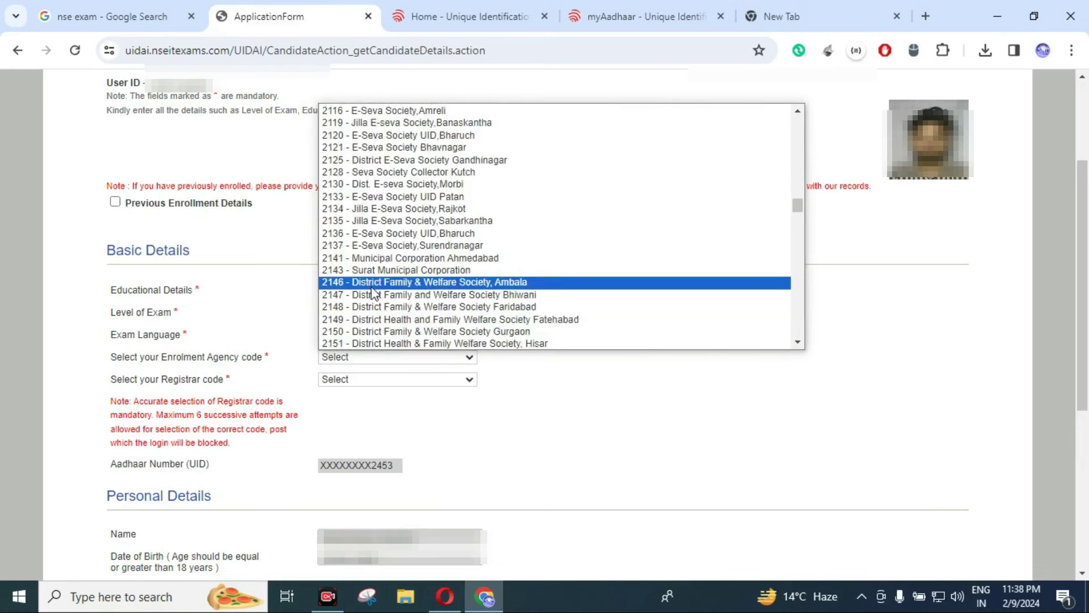
scroll(373, 292, up, 20)
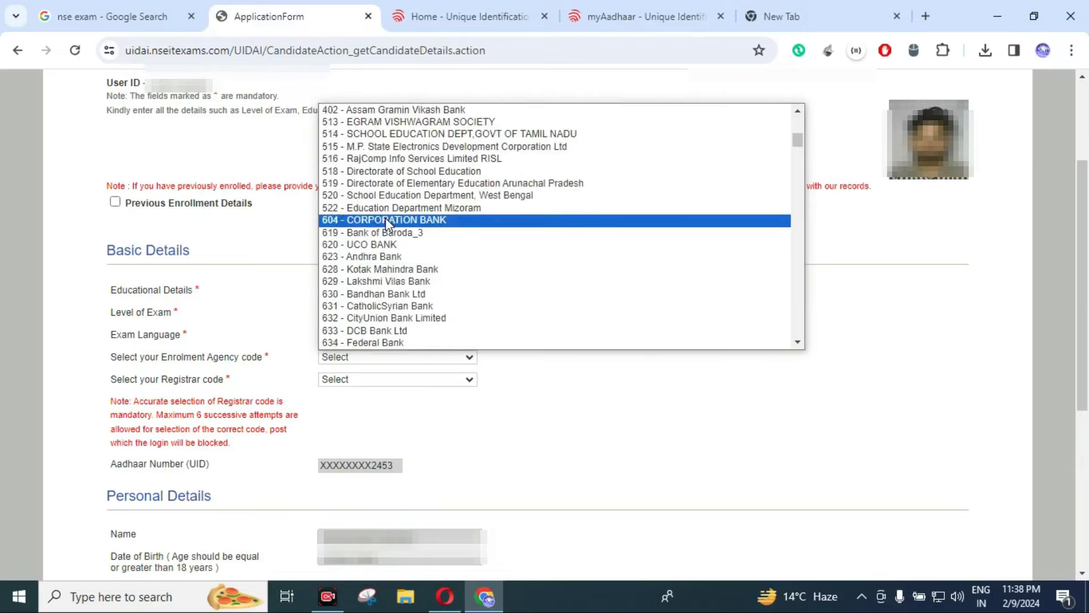
scroll(397, 233, up, 10)
scroll(440, 256, down, 18)
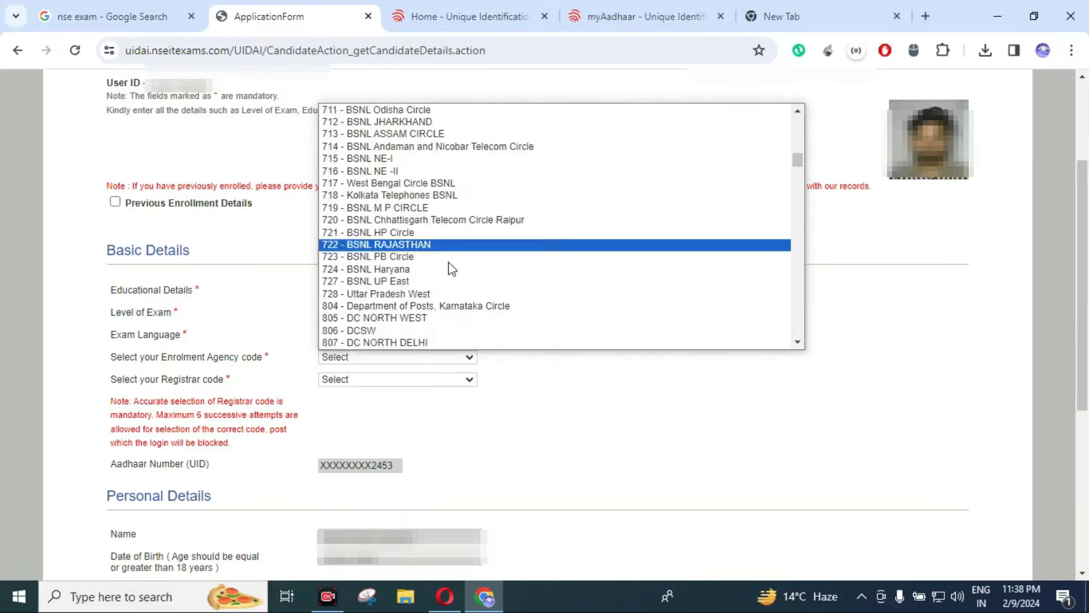
scroll(452, 269, down, 15)
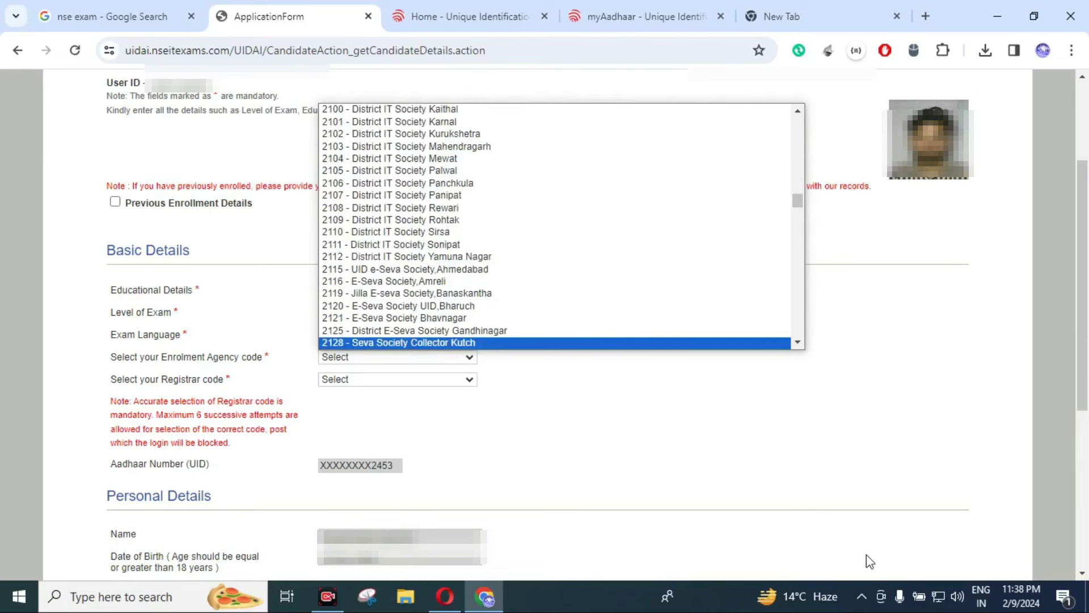
text(221)
key(Return)
scroll(87, 233, down, 5)
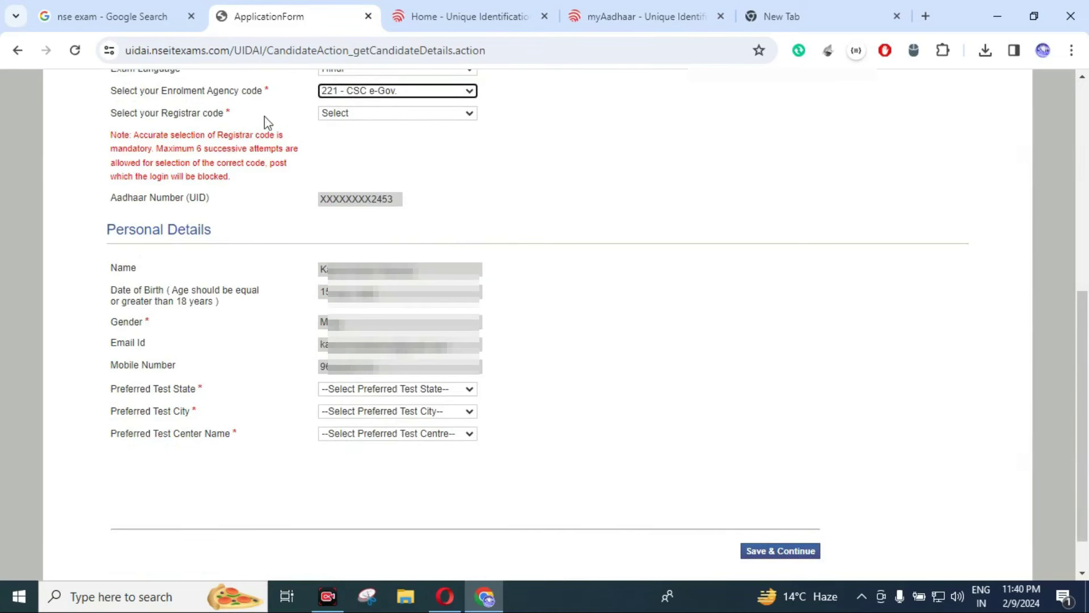
- Pick 000 - UIDAI-Registrar from the Registrar code dropdown list
click(358, 113)
scroll(559, 304, down, 20)
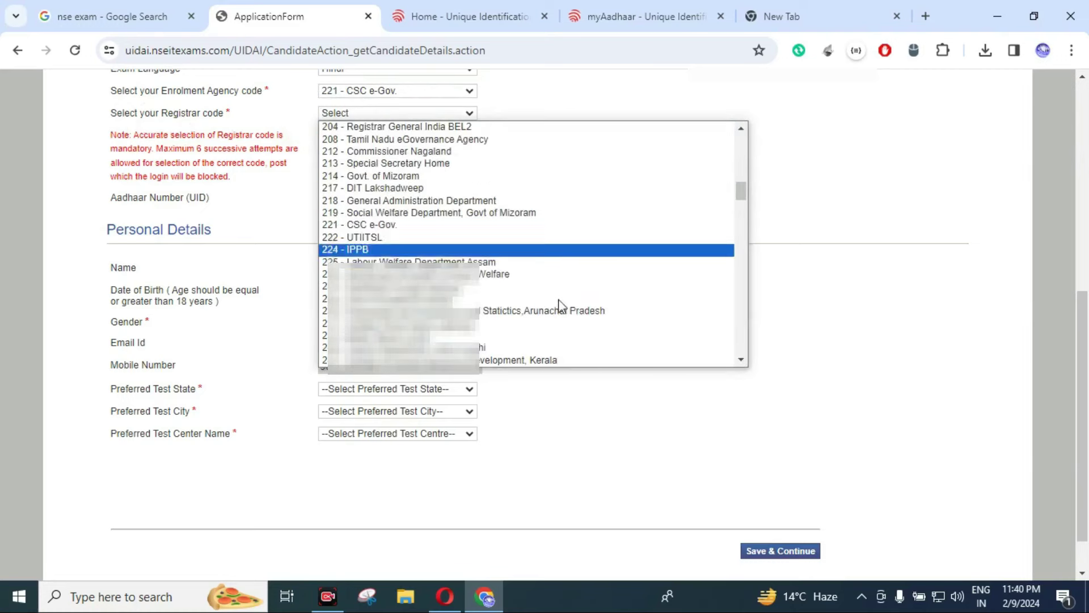
scroll(530, 237, down, 15)
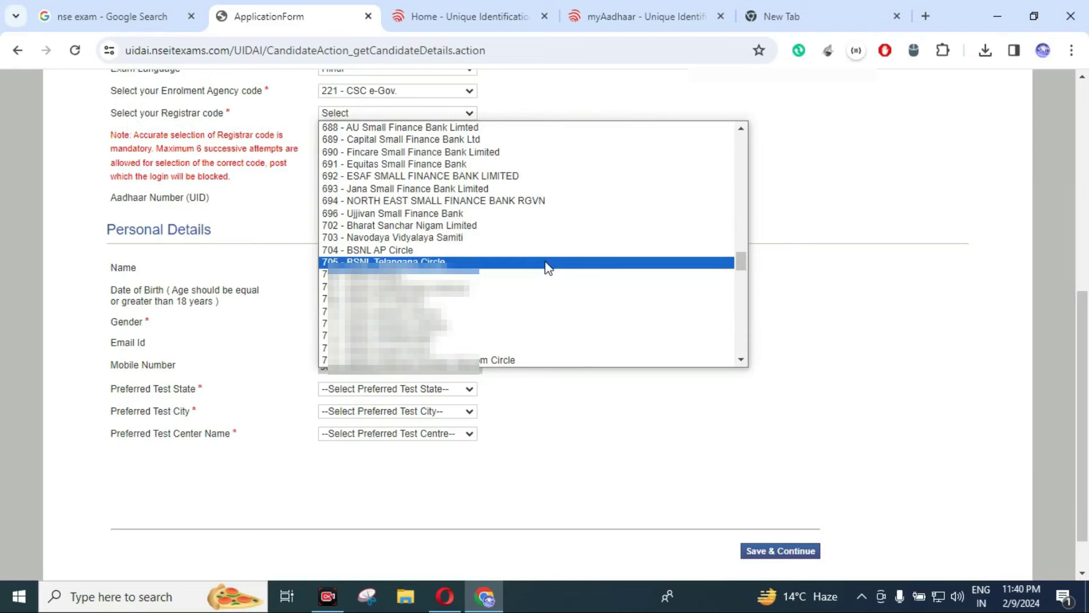
scroll(527, 264, down, 20)
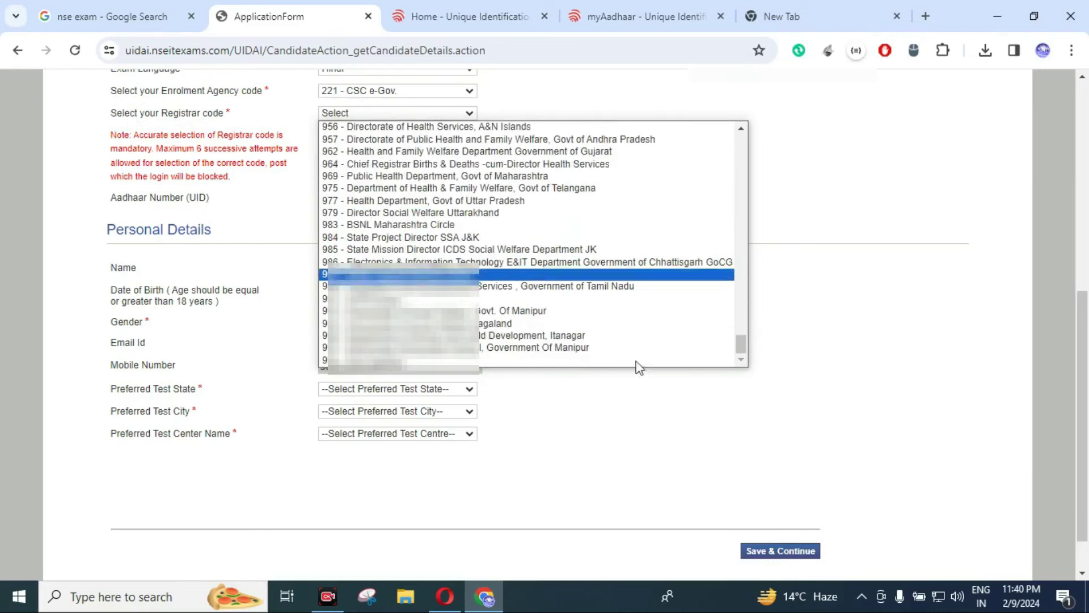
scroll(454, 219, up, 20)
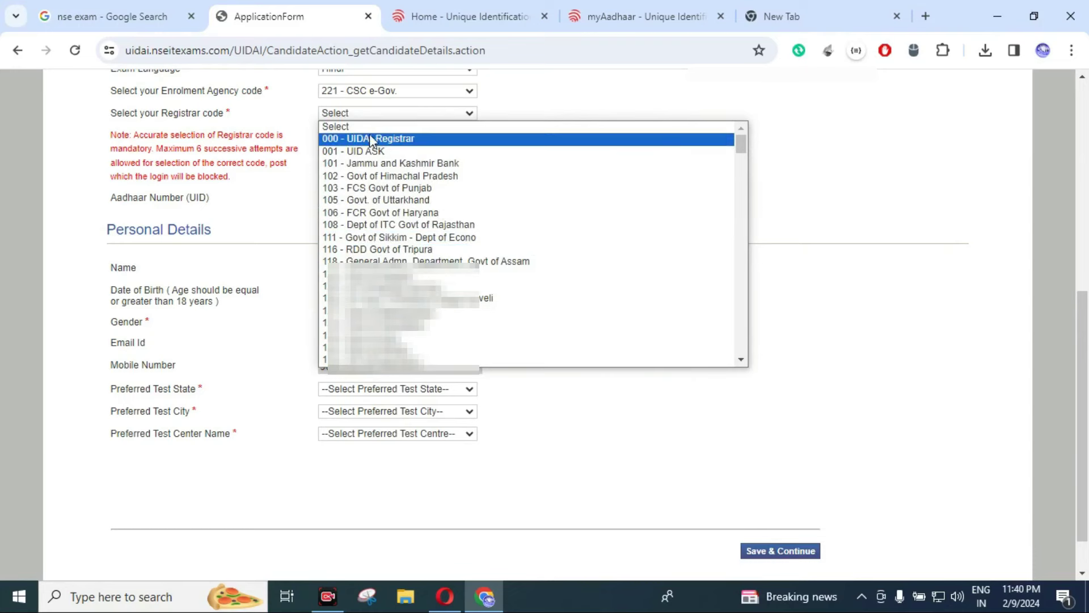
click(401, 139)
click(356, 179)
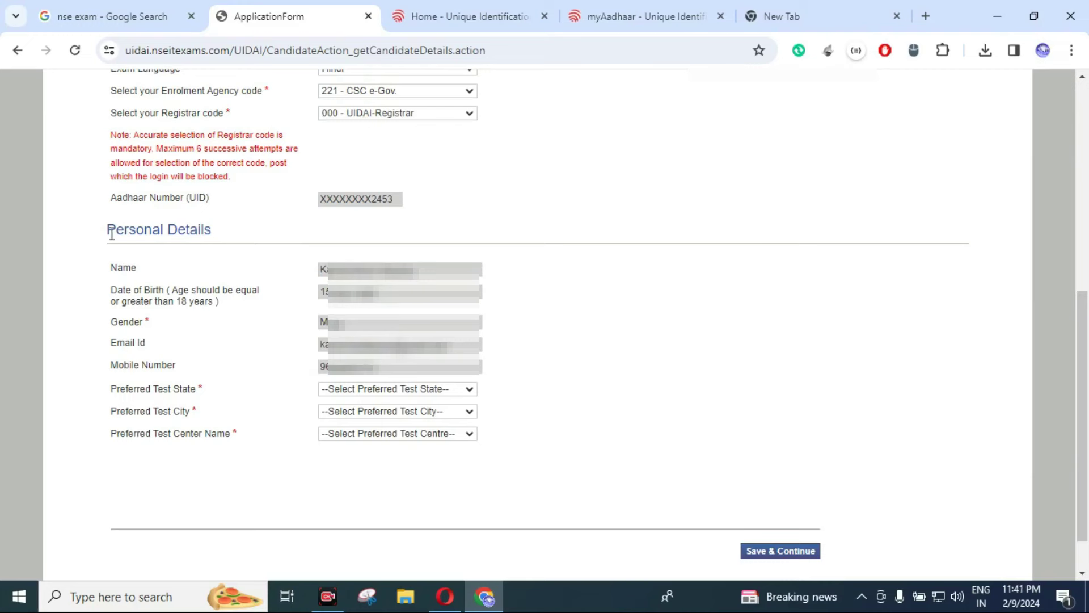
- Review the Personal Details fields and the Preferred Test State list without choosing a state
drag(111, 233, 566, 452)
click(567, 452)
drag(114, 389, 203, 389)
click(362, 390)
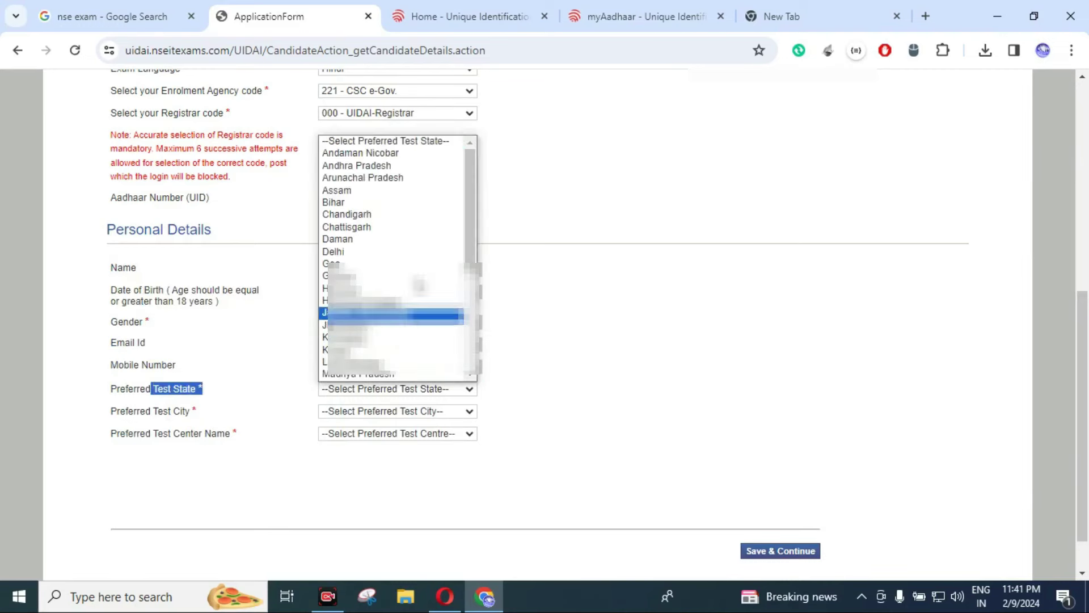
scroll(414, 299, down, 5)
scroll(414, 299, up, 5)
scroll(414, 299, down, 5)
click(289, 411)
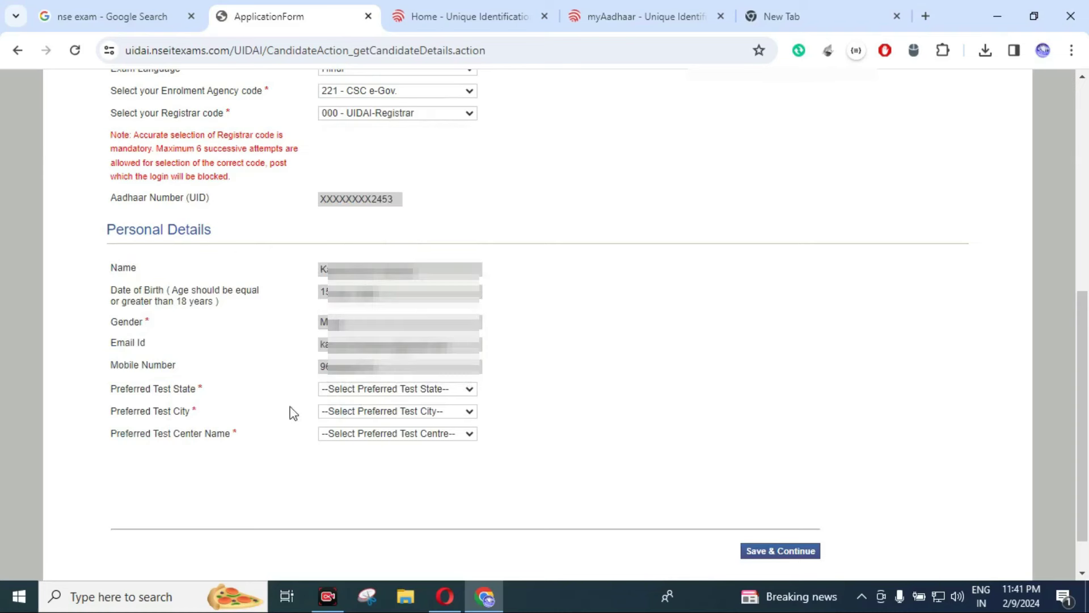
- Check the Preferred Test City and Test Centre lists, leaving them unchanged
click(345, 411)
click(210, 415)
click(351, 432)
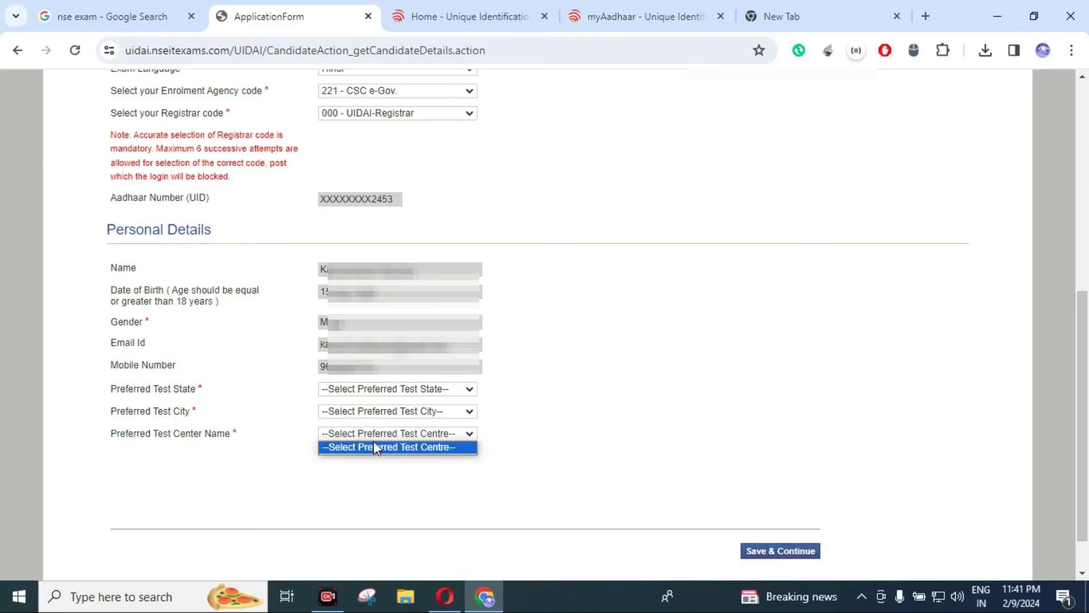
click(369, 414)
click(359, 423)
click(359, 415)
click(353, 433)
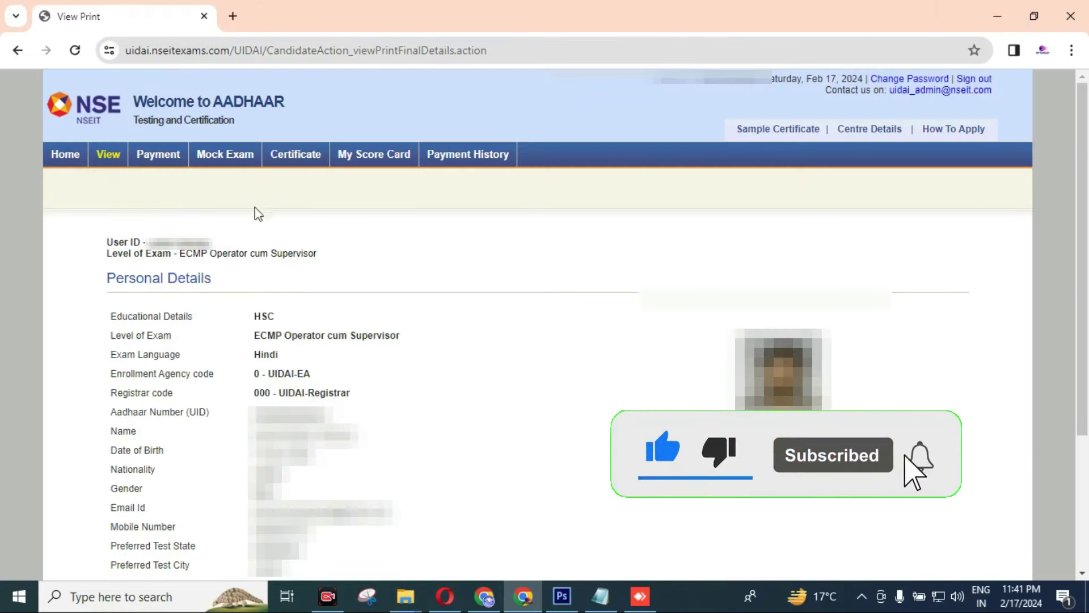
- On the Payment page, review the agency and registrar codes and proceed to pay online
click(158, 166)
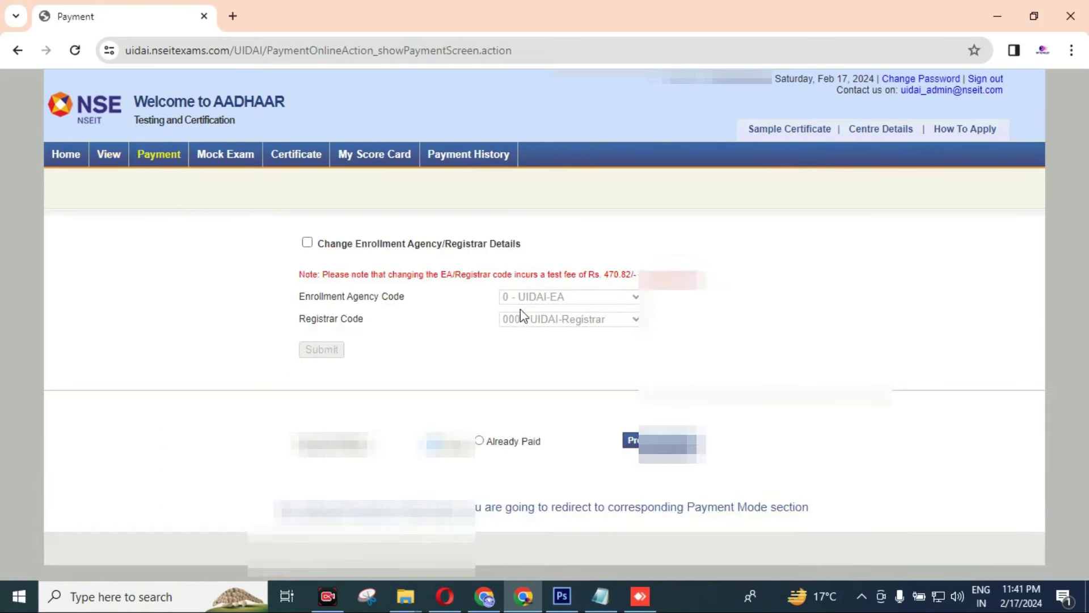
drag(313, 296, 429, 304)
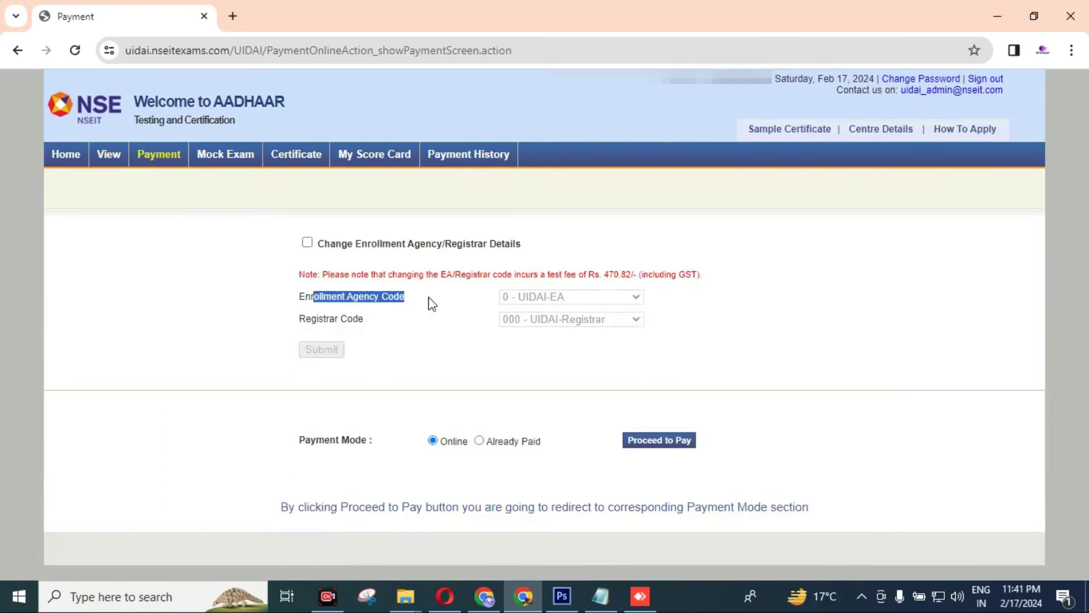
drag(301, 315, 450, 322)
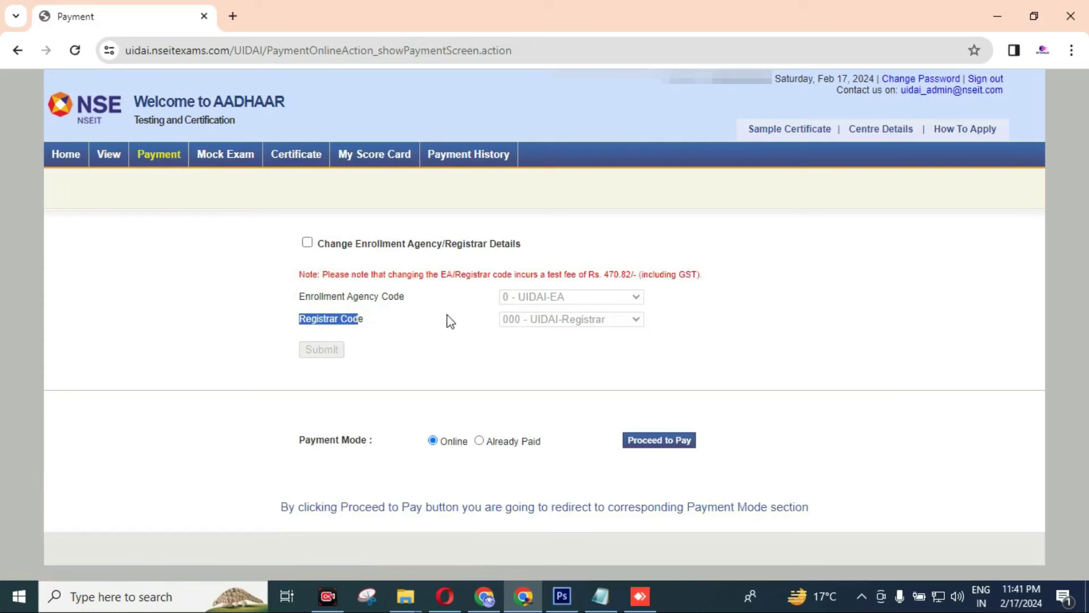
click(406, 308)
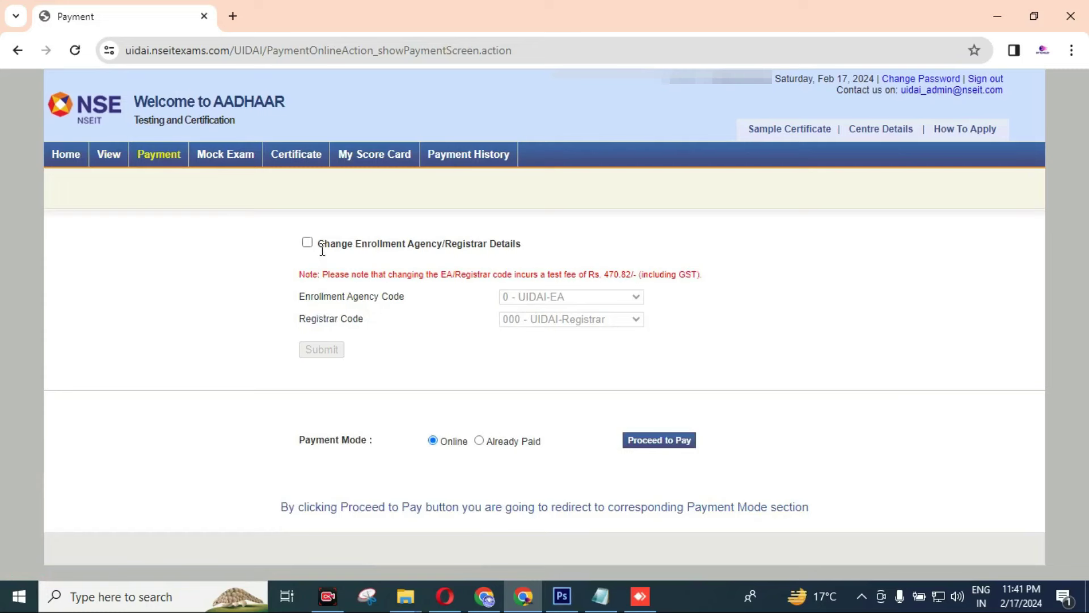
drag(322, 250, 530, 251)
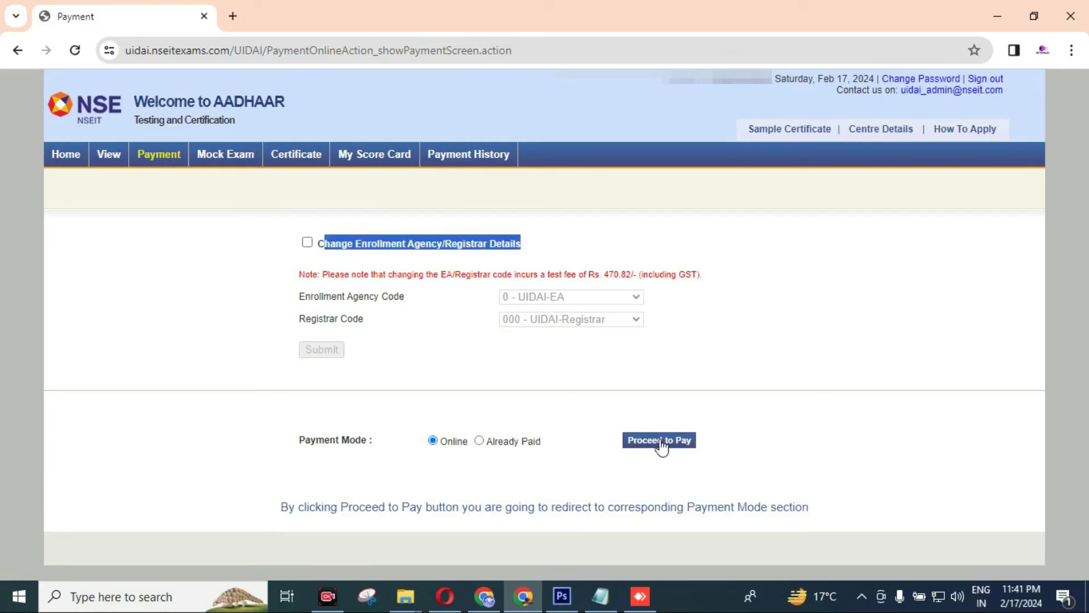
click(662, 446)
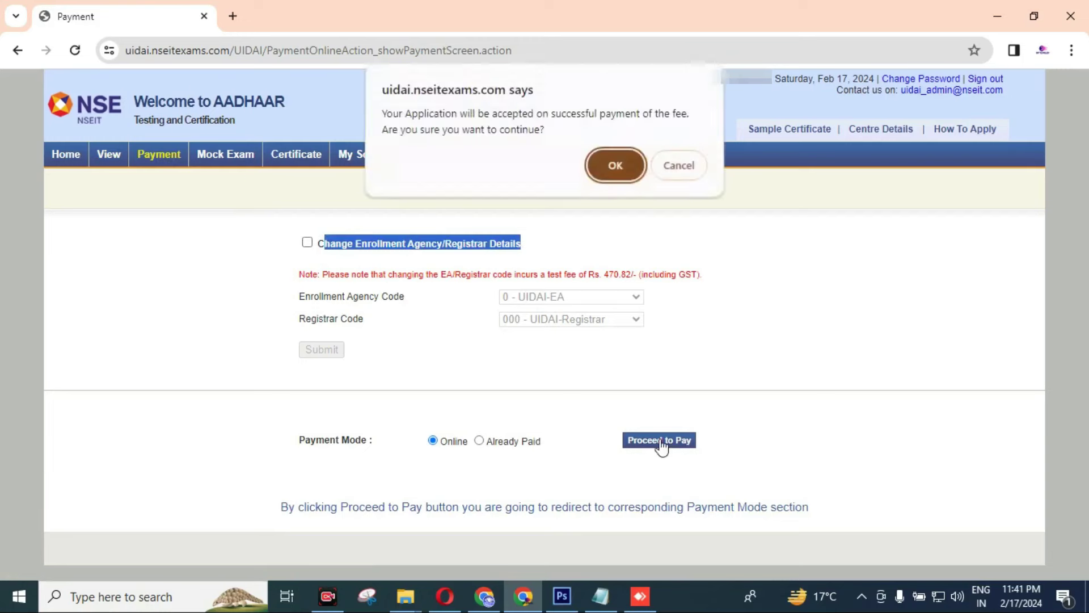
click(612, 174)
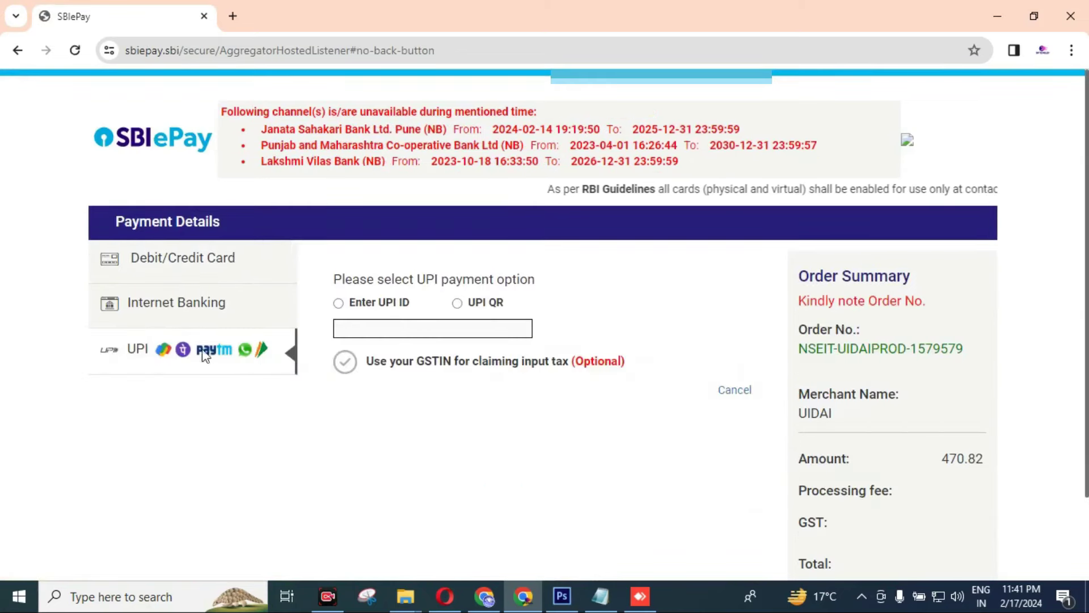
- Pay the 470.82 INR fee via UPI QR and decline saving the password
click(457, 304)
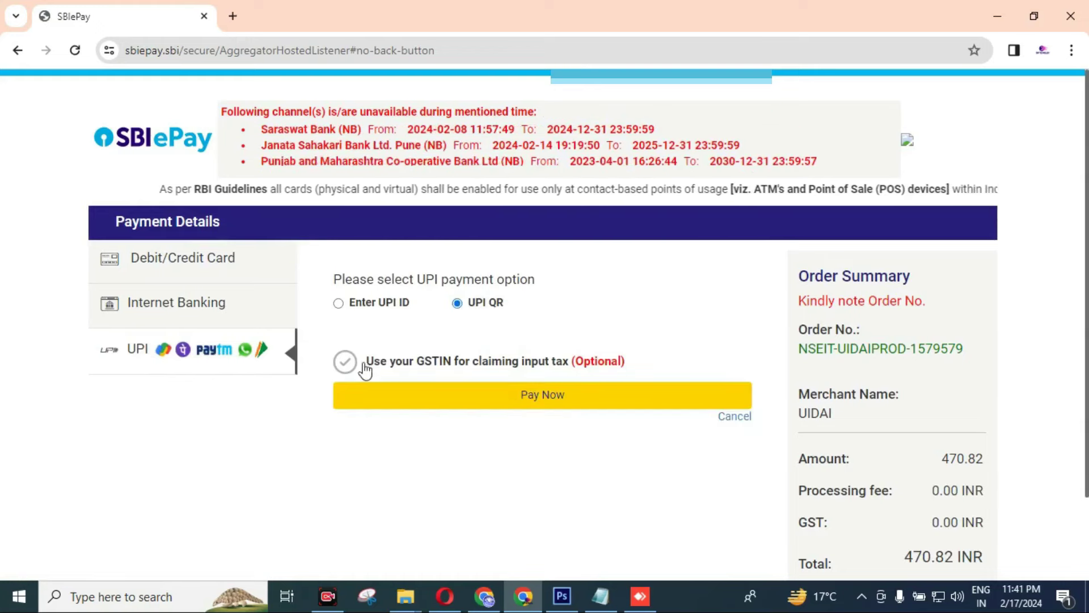
click(437, 400)
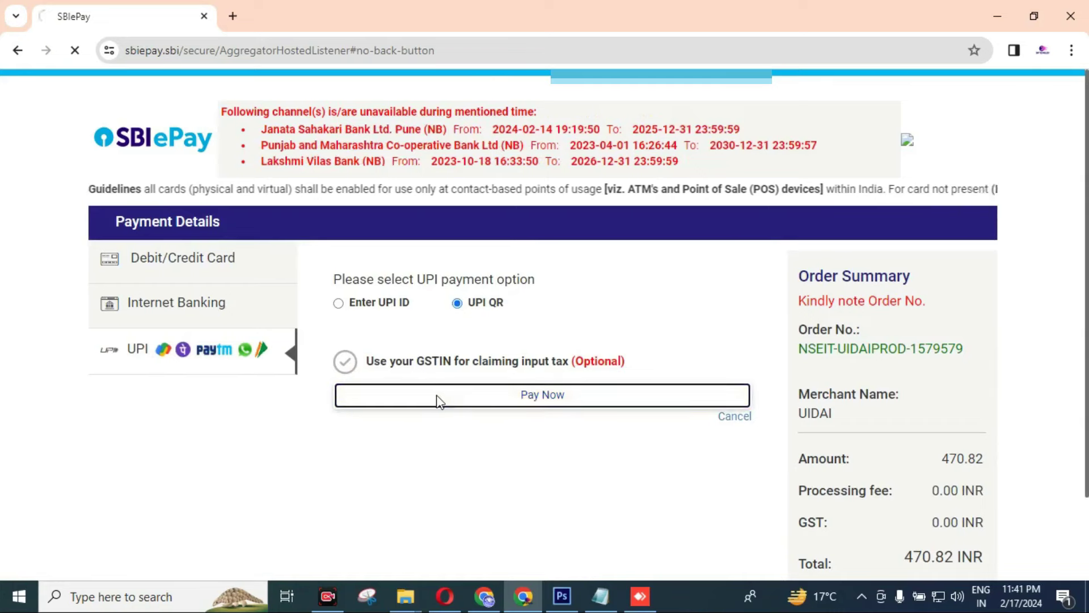
click(942, 297)
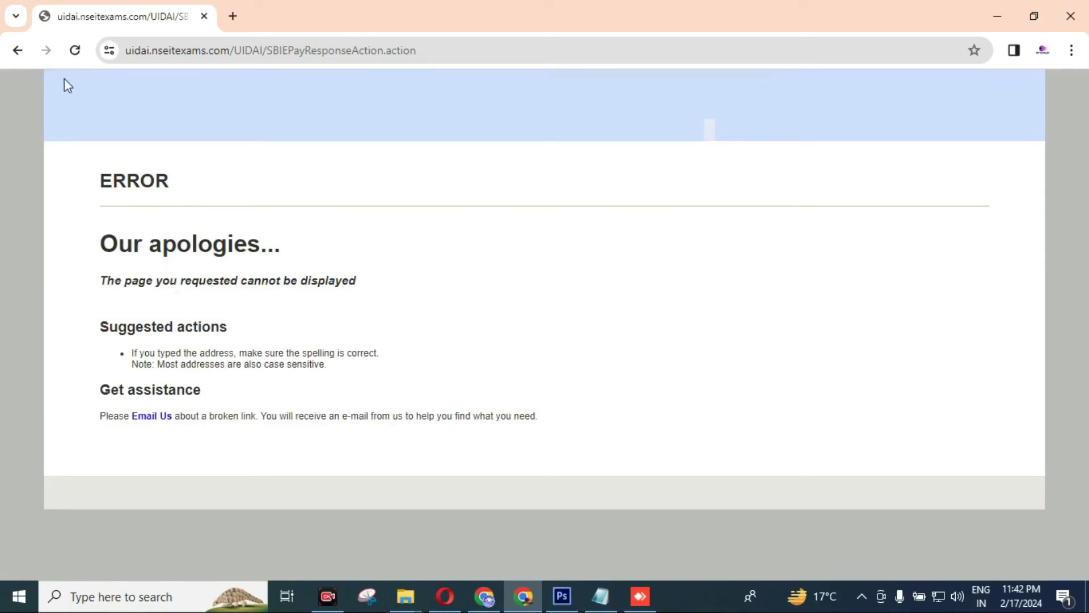
- Reload and resubmit to show the payment success message and transaction number, then go to Book Seat
click(75, 50)
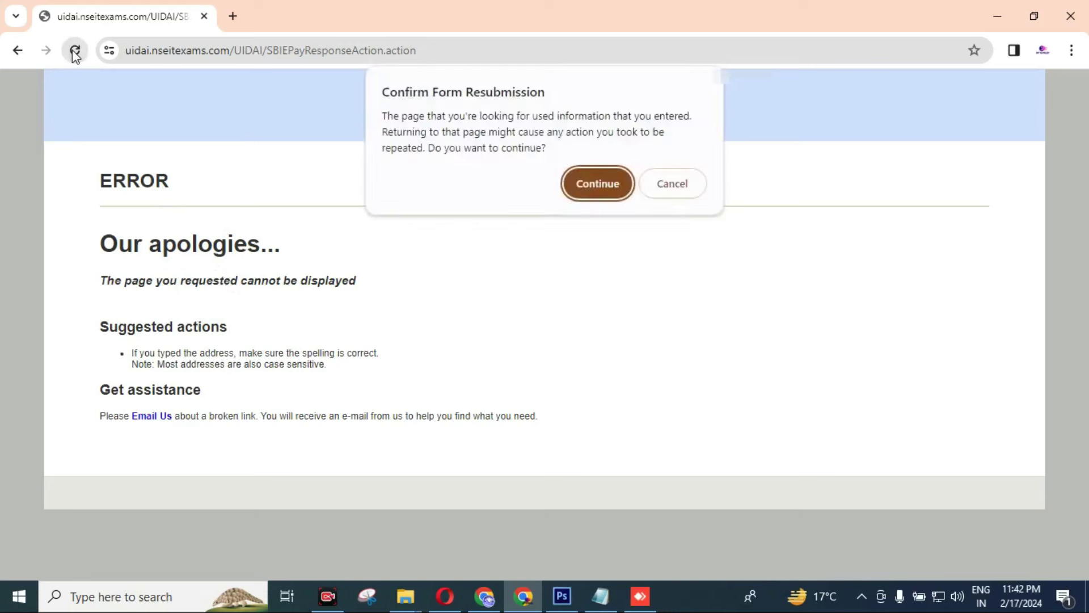
click(610, 180)
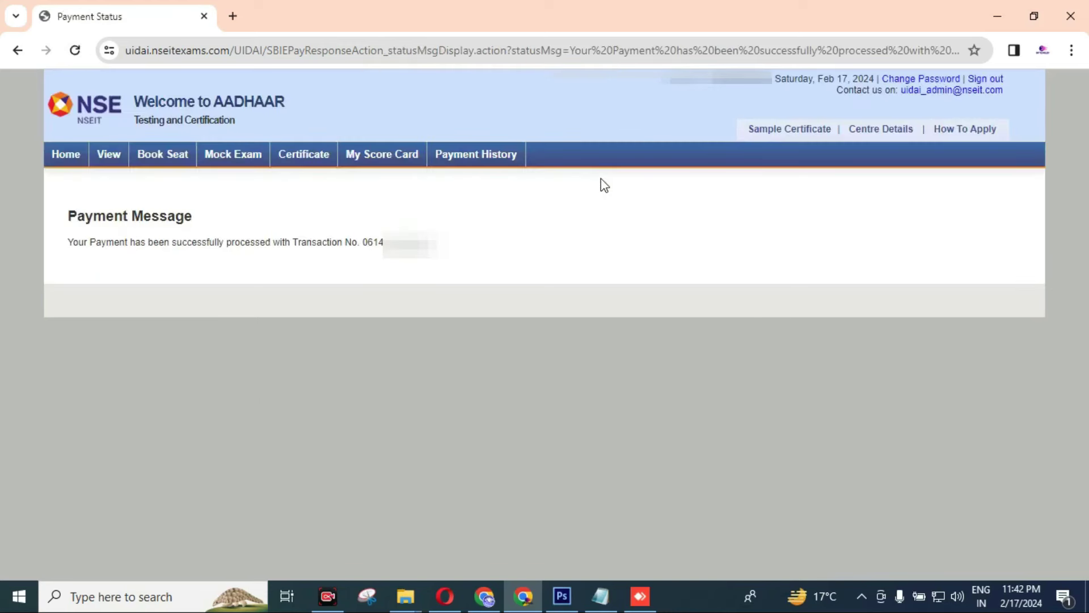
double_click(75, 221)
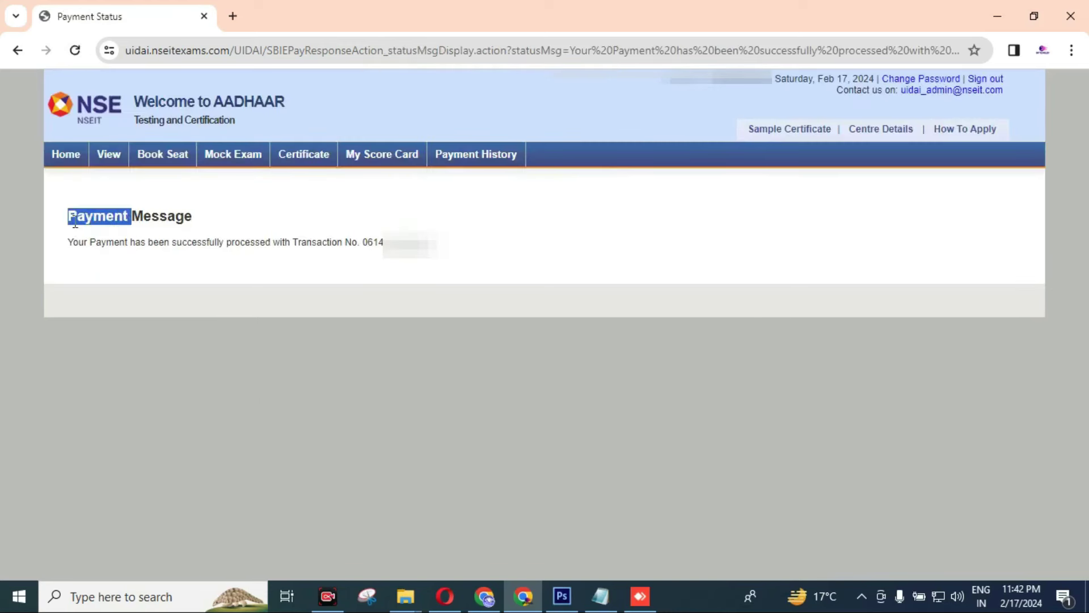
drag(75, 224, 171, 221)
drag(70, 241, 371, 249)
double_click(400, 249)
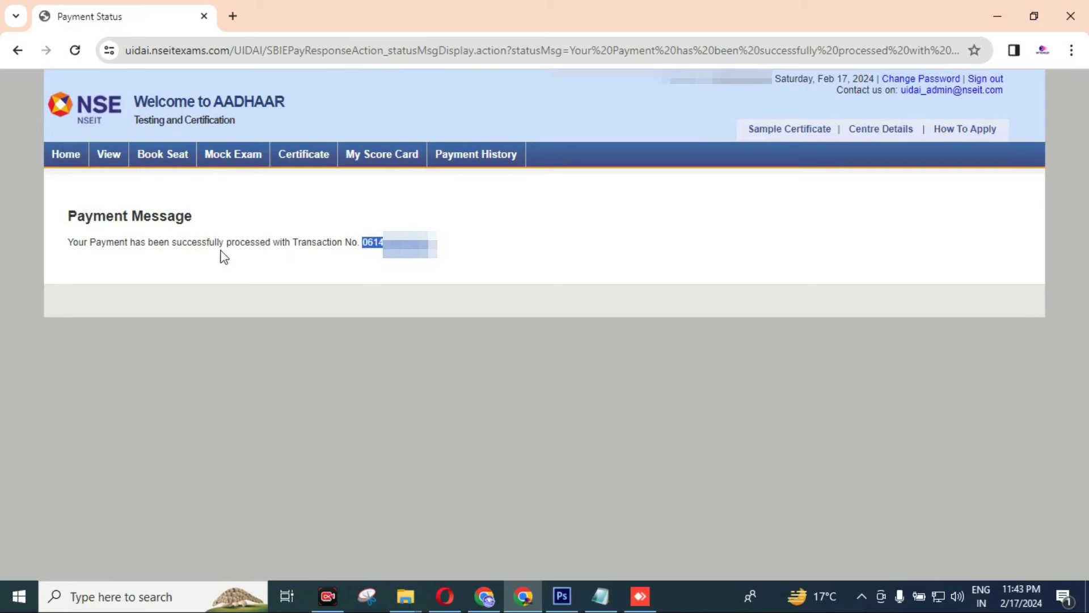
click(166, 162)
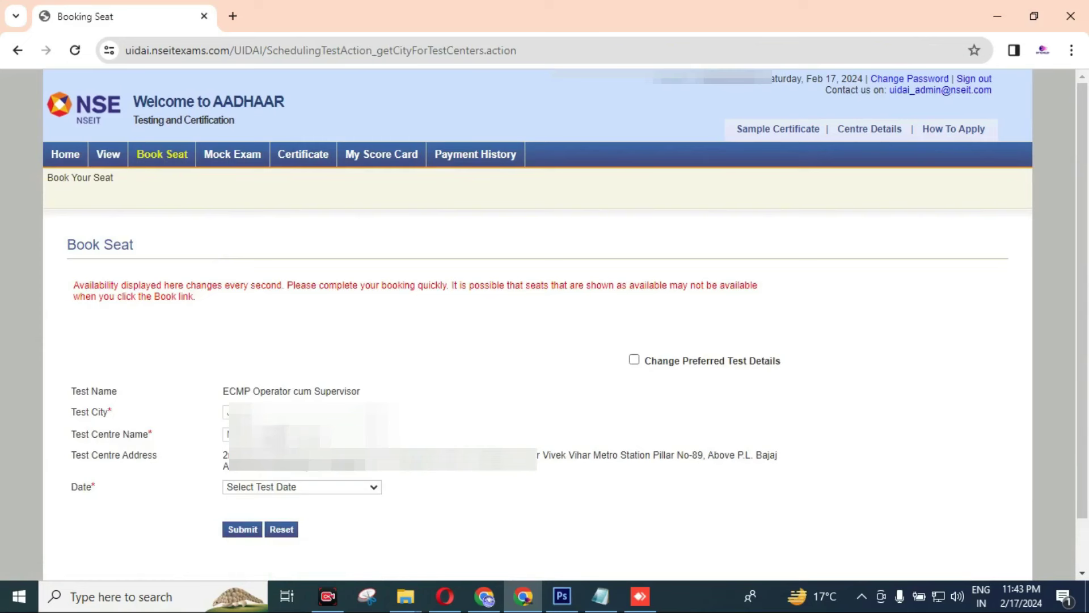
- Review the Operator cum Supervisor test name and Test City details on the Book Seat form
drag(73, 390, 111, 392)
click(107, 391)
drag(253, 390, 303, 417)
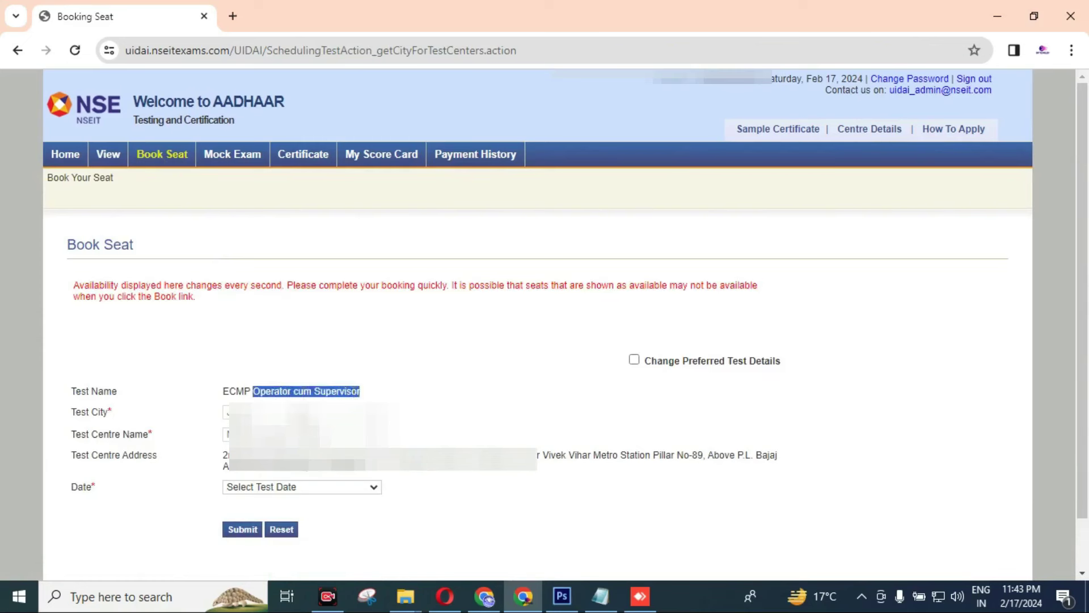
click(182, 426)
drag(73, 413, 178, 418)
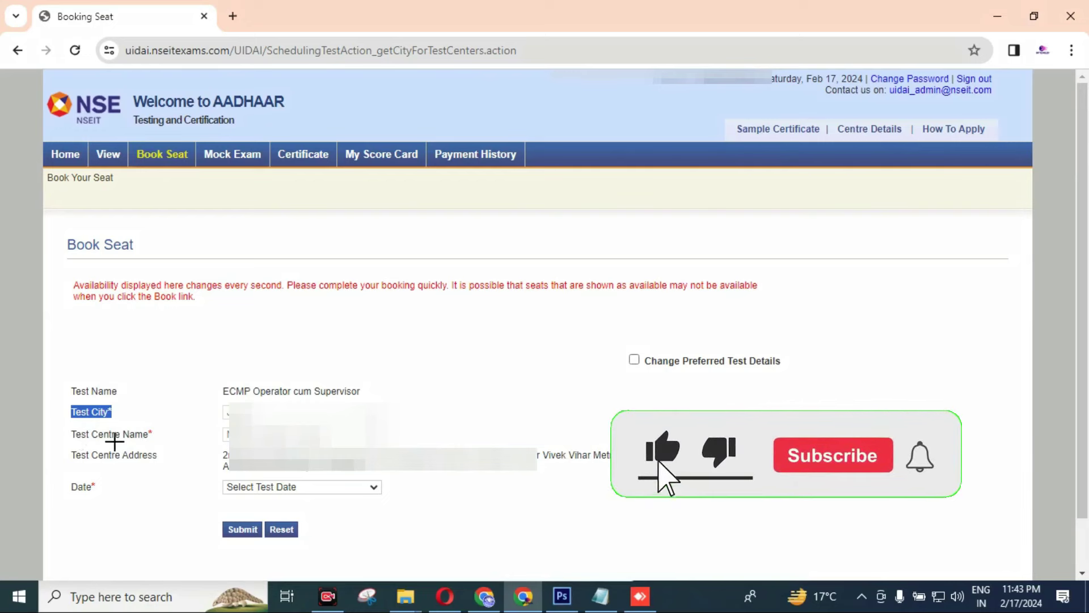
drag(216, 421, 390, 444)
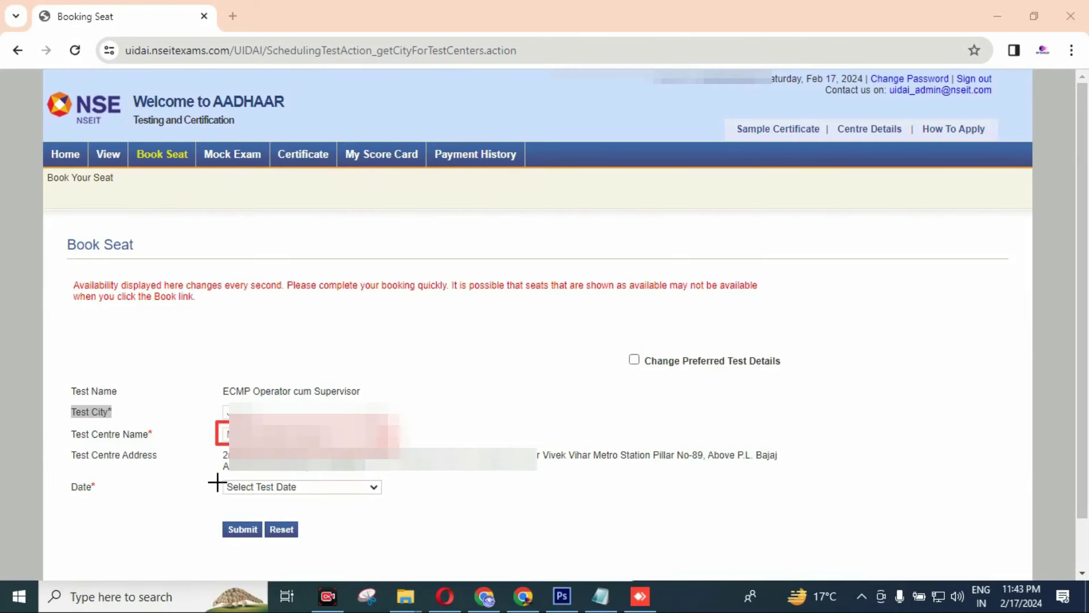
drag(216, 476, 391, 501)
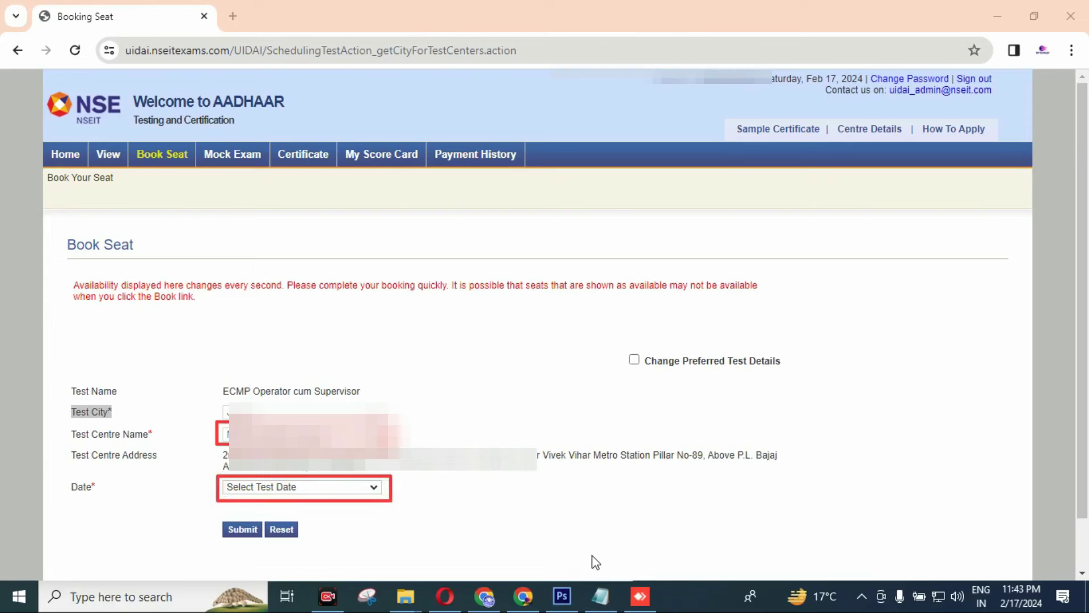
- Select 23-FEB-2024 as the test date and submit to load seat availability
click(266, 488)
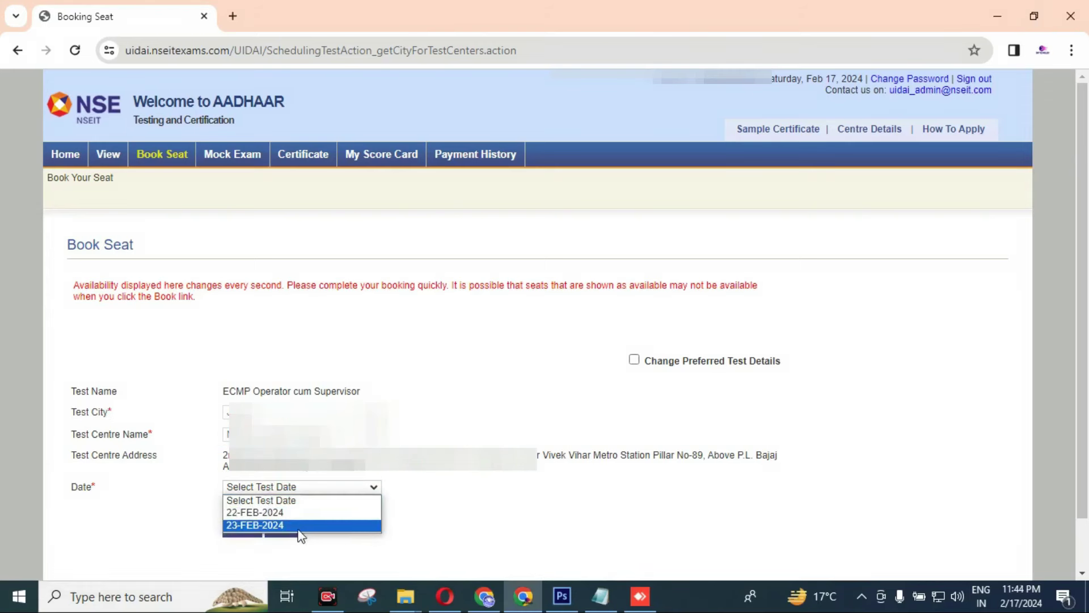
click(258, 526)
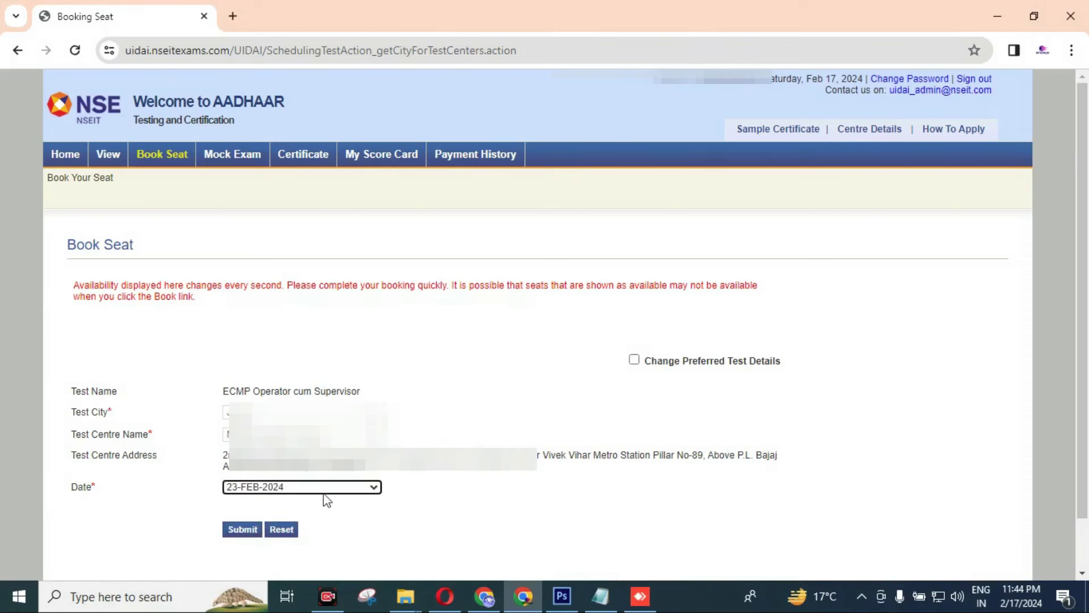
click(290, 501)
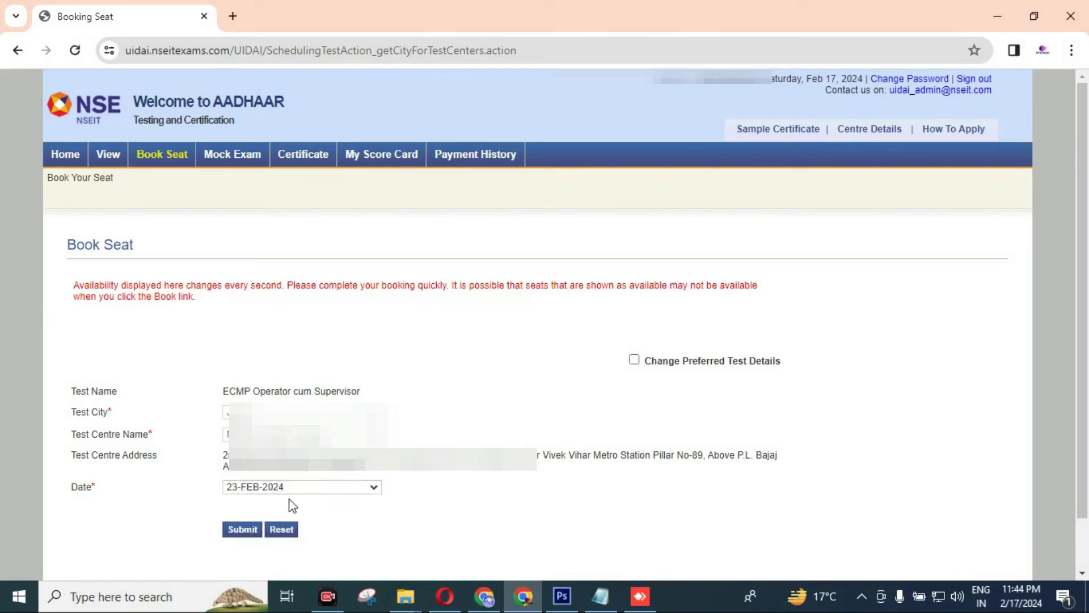
click(243, 529)
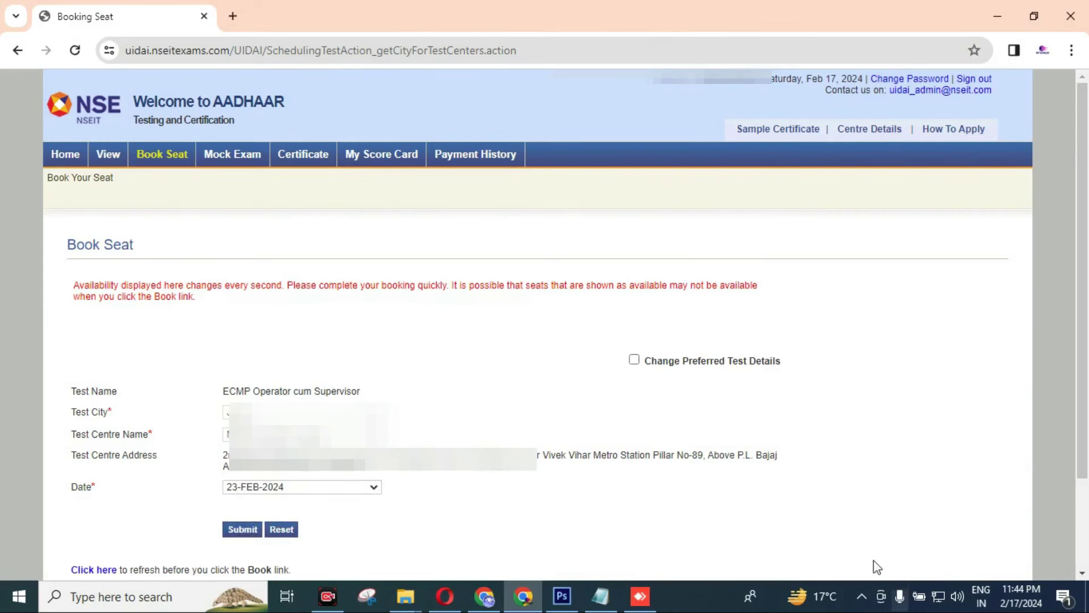
scroll(875, 564, down, 3)
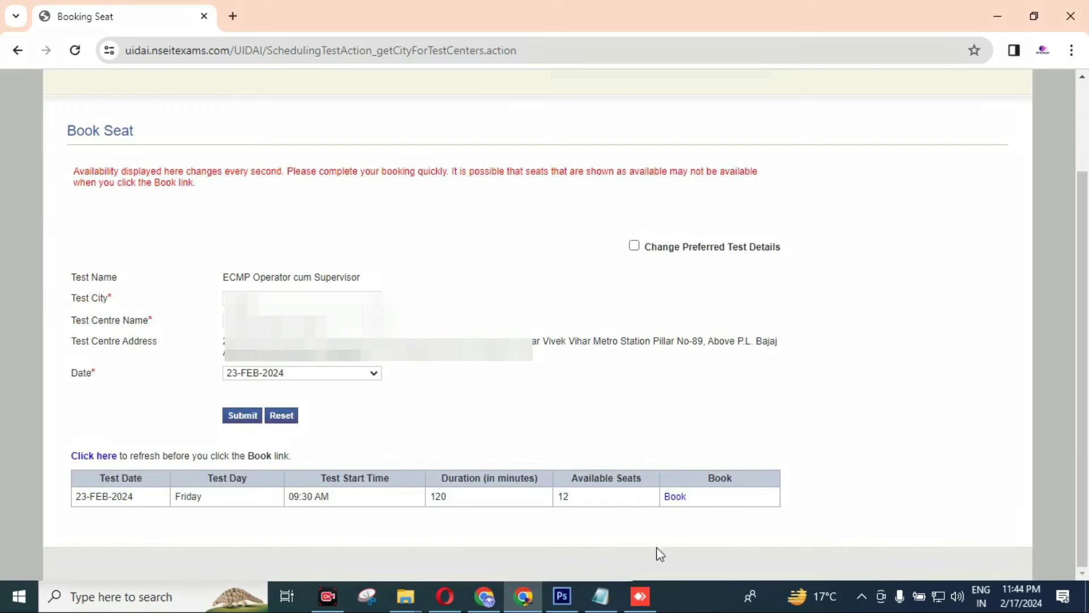
- Review the availability row, noting the 12 available seats
mouse_move(554, 459)
mouse_down()
mouse_move(614, 516)
mouse_move(657, 519)
mouse_up()
drag(567, 461, 653, 489)
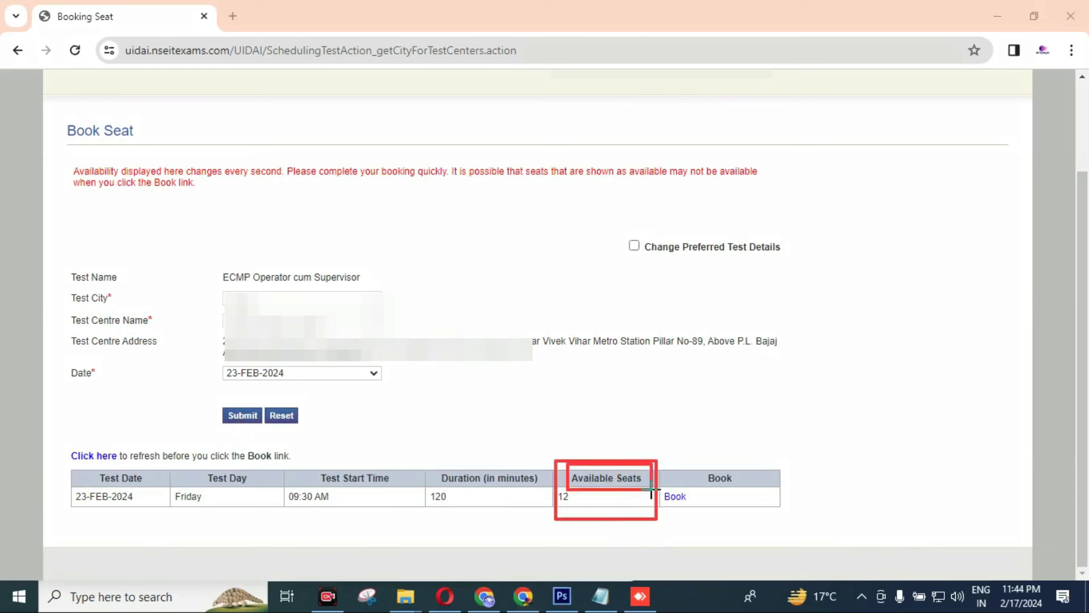
drag(548, 480, 595, 519)
key(Escape)
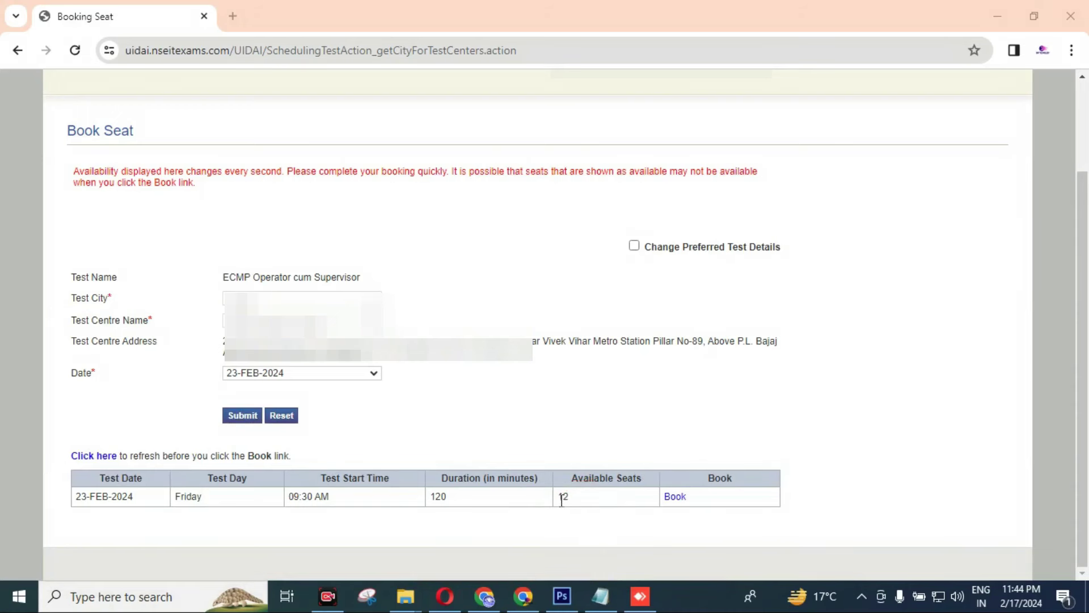
drag(558, 496, 586, 506)
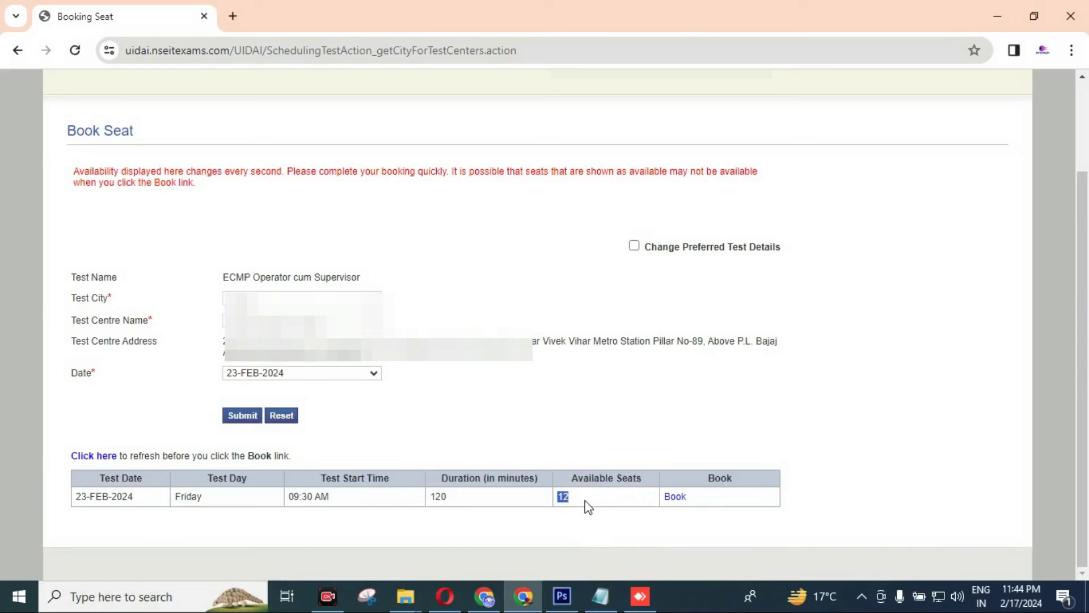
click(576, 502)
double_click(571, 496)
click(570, 496)
- Check the Friday 23-FEB-2024 09:30 AM start time and book that slot
drag(325, 480, 401, 487)
mouse_move(286, 497)
mouse_down()
mouse_move(343, 506)
mouse_move(307, 489)
mouse_up()
drag(137, 490, 244, 509)
click(83, 493)
triple_click(83, 493)
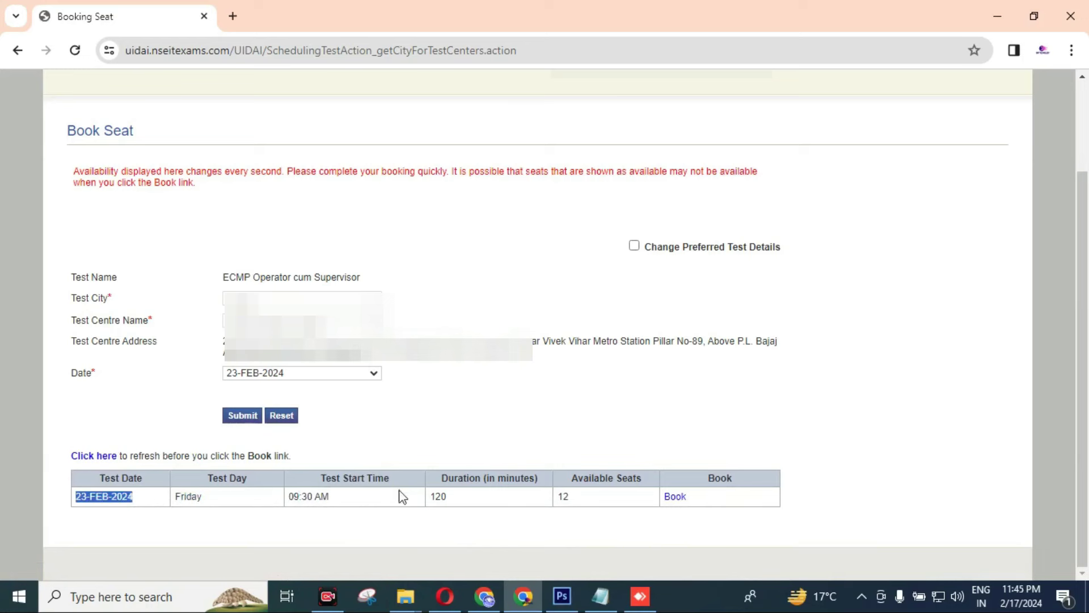
click(578, 502)
click(677, 499)
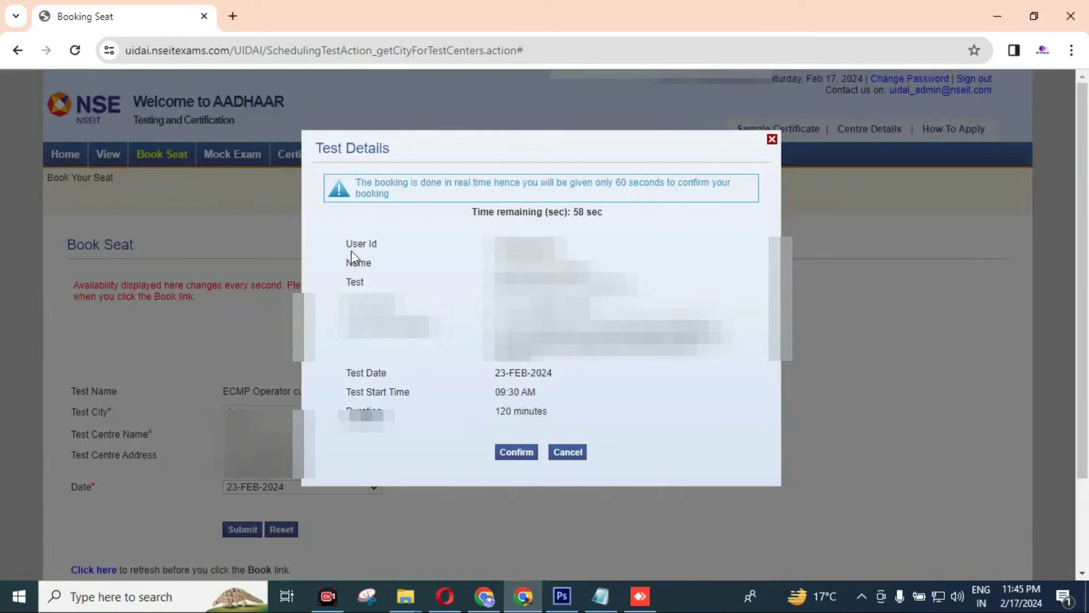
- Review the 23-FEB-2024, 09:30 AM, 120-minute booking, confirm it and close the success message
drag(345, 243, 580, 397)
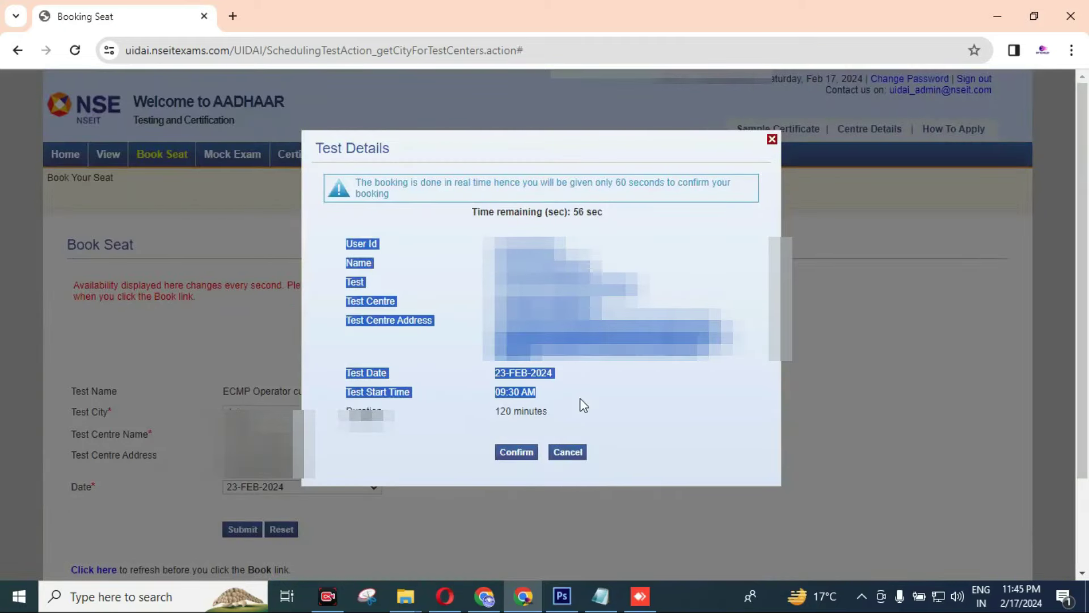
click(580, 397)
drag(356, 373, 558, 375)
drag(362, 399, 533, 412)
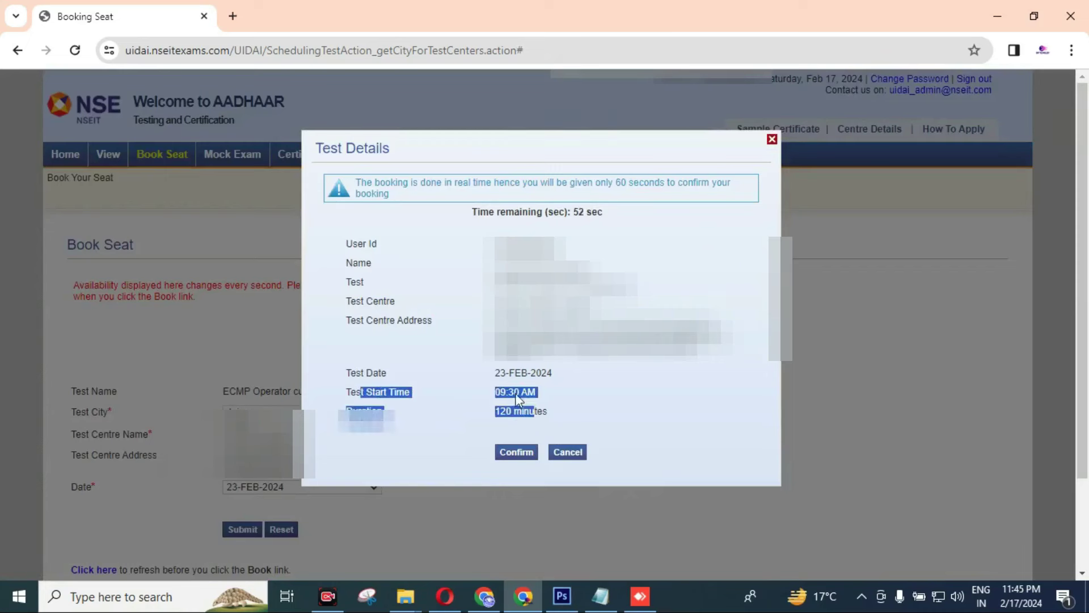
click(505, 406)
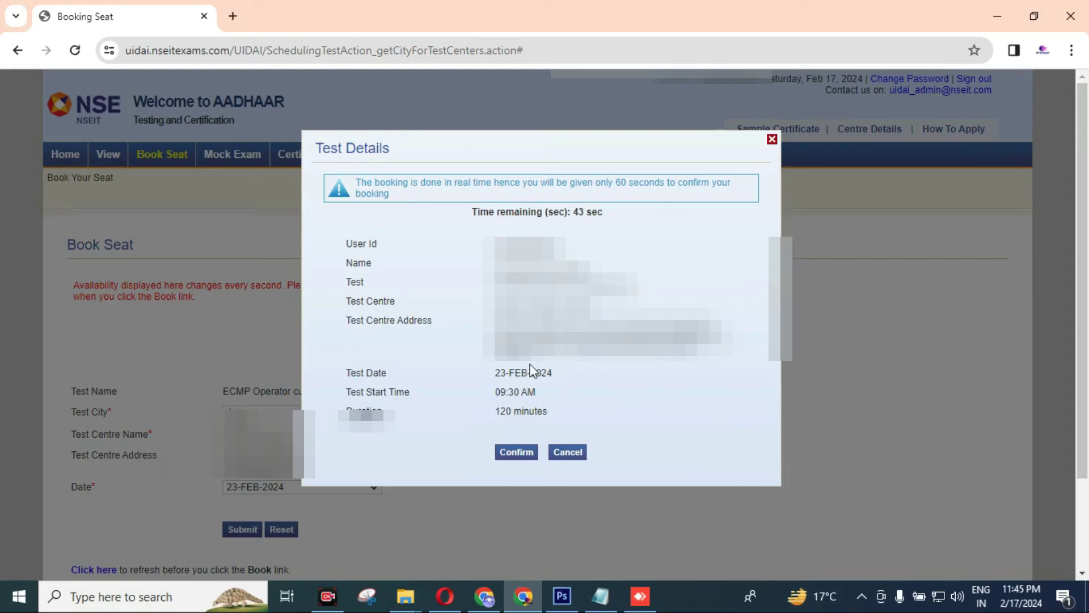
click(516, 453)
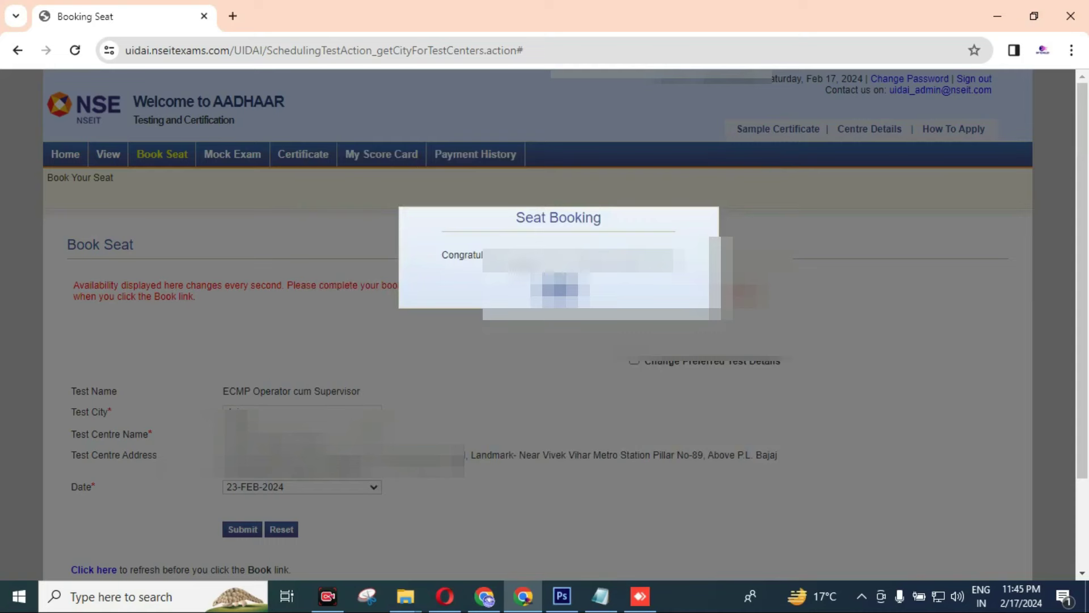
click(559, 284)
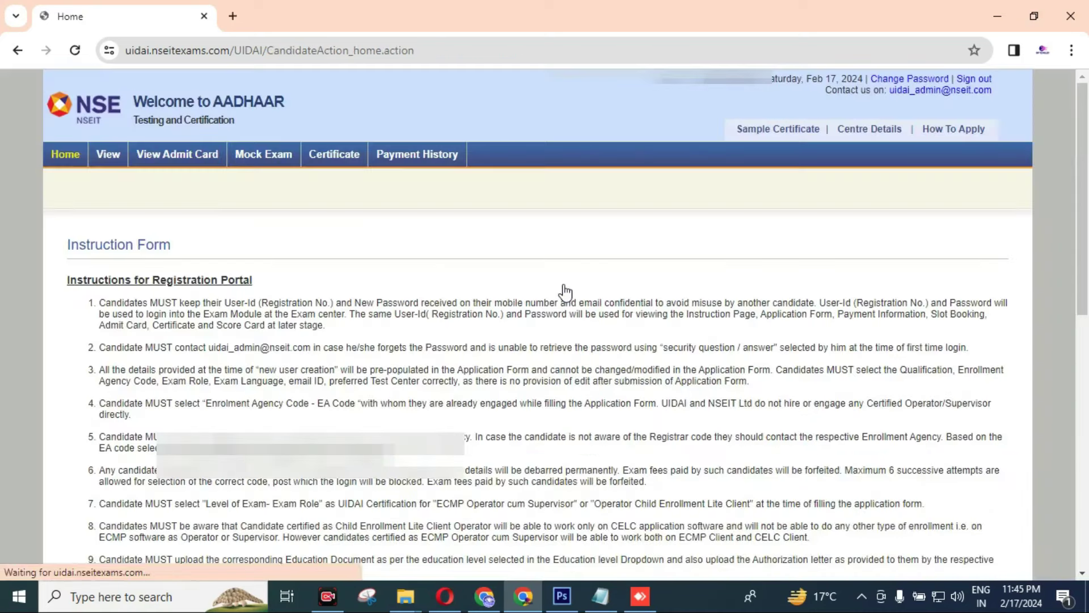
- View the admit card, then check the Certificate page, which shows no record
click(178, 157)
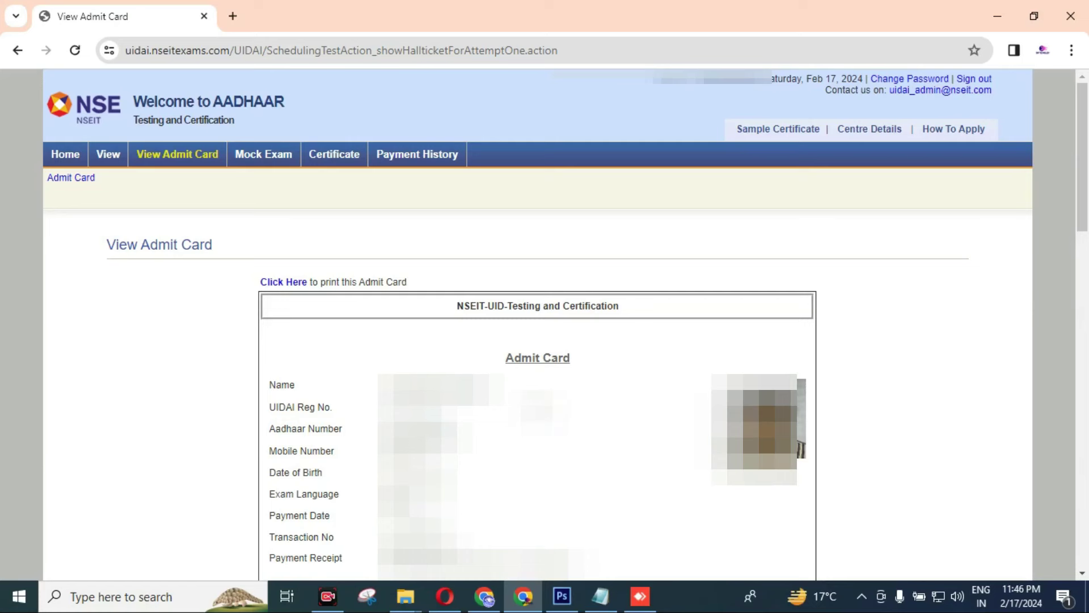
click(329, 158)
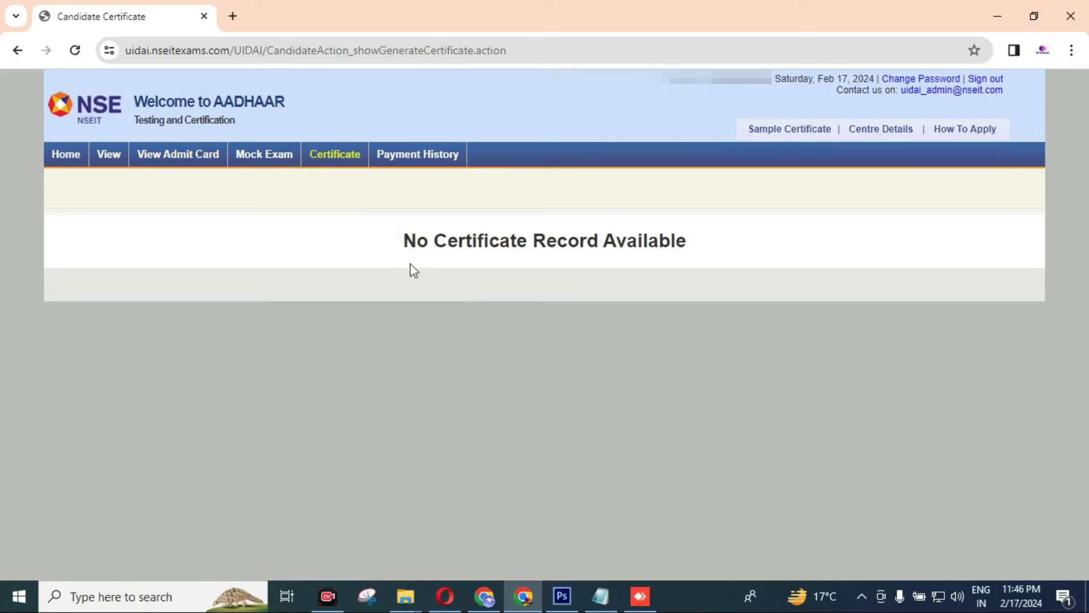